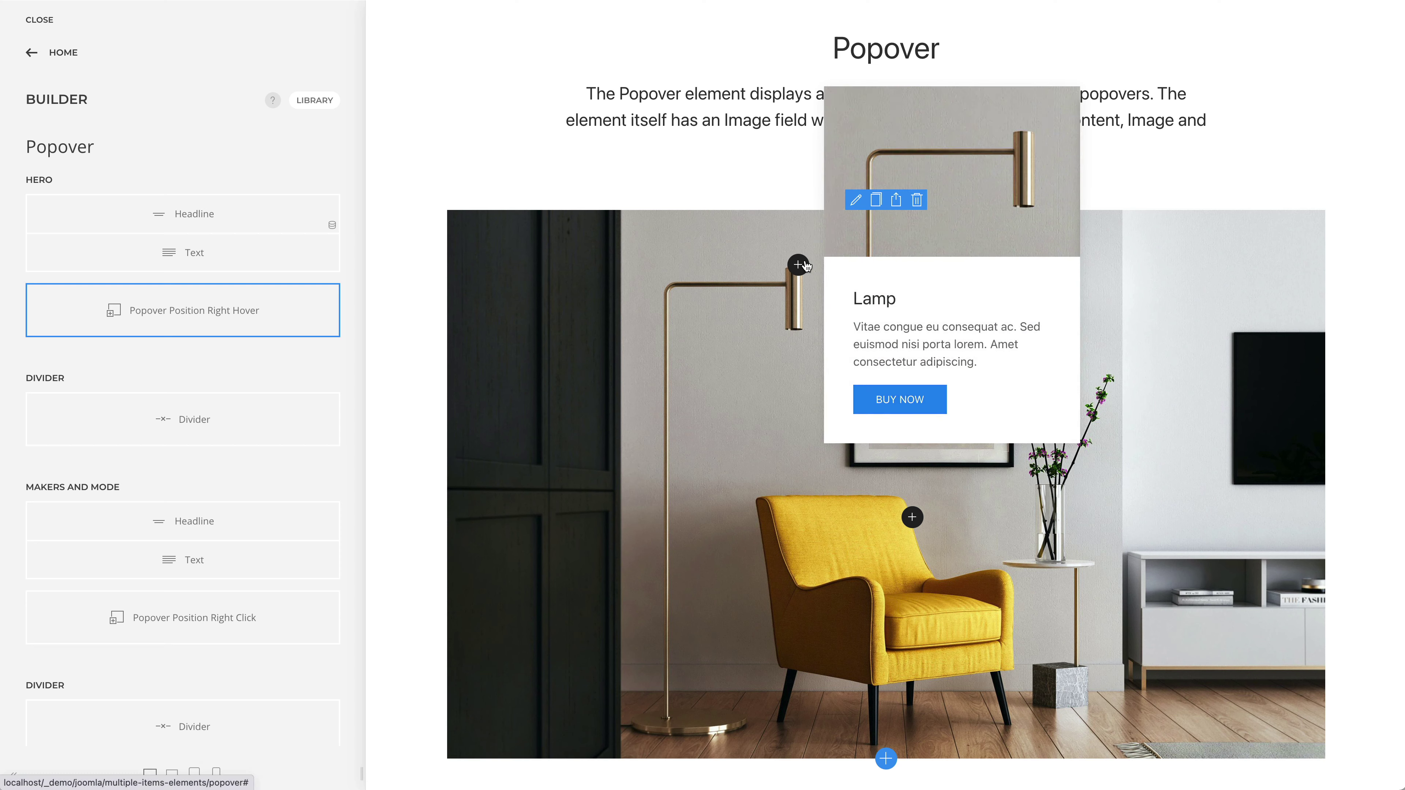
Open the Popover Position Right Hover element's settings
mouse_move(910, 531)
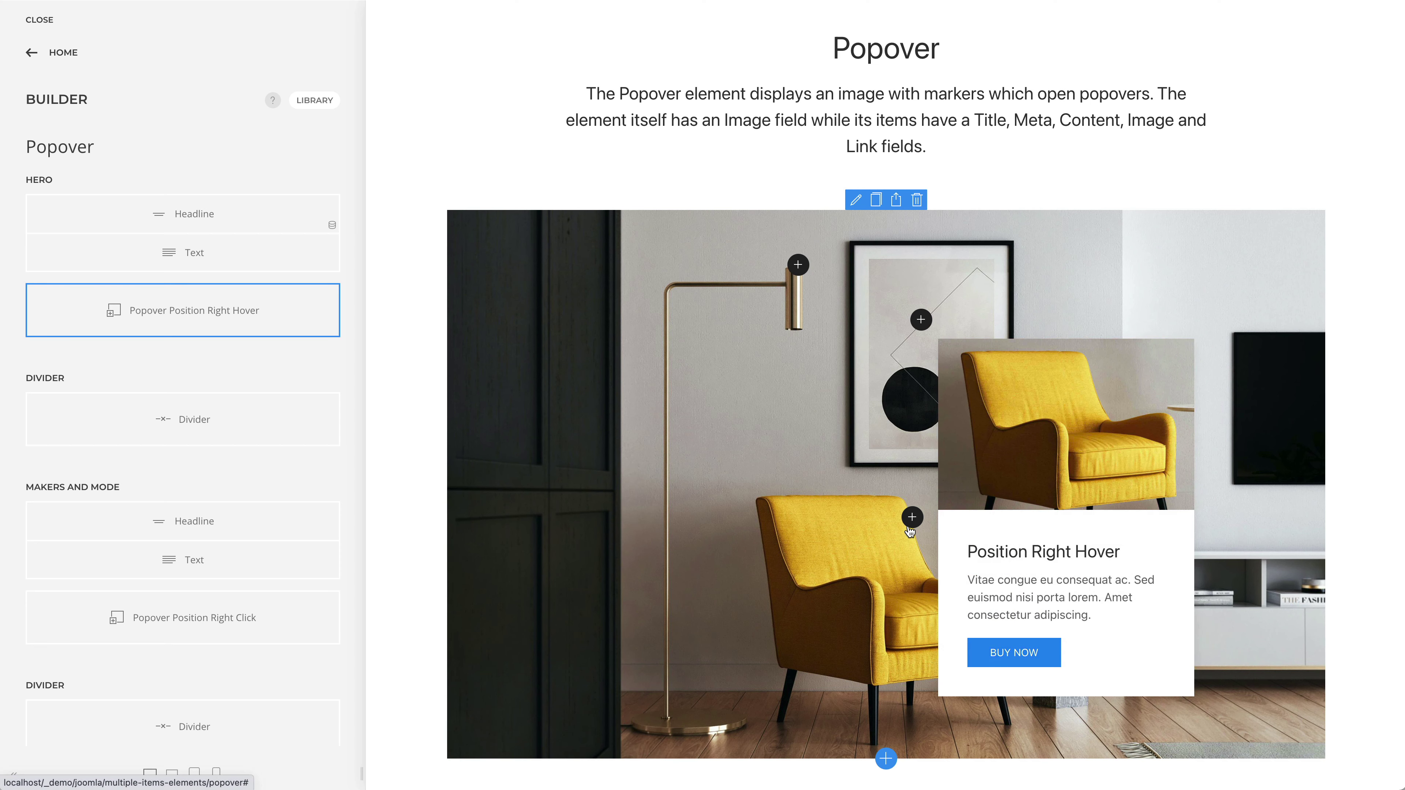
mouse_move(917, 324)
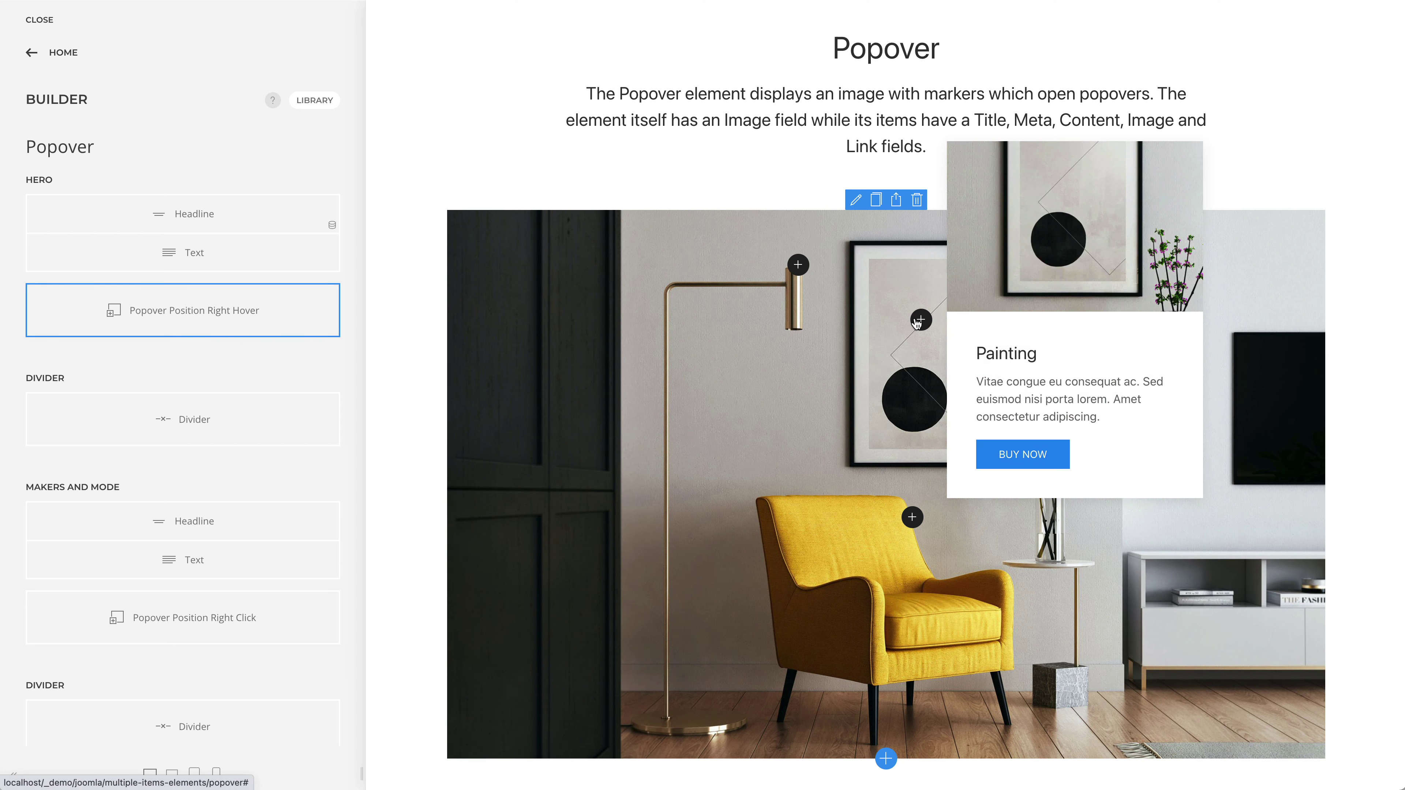
click(286, 319)
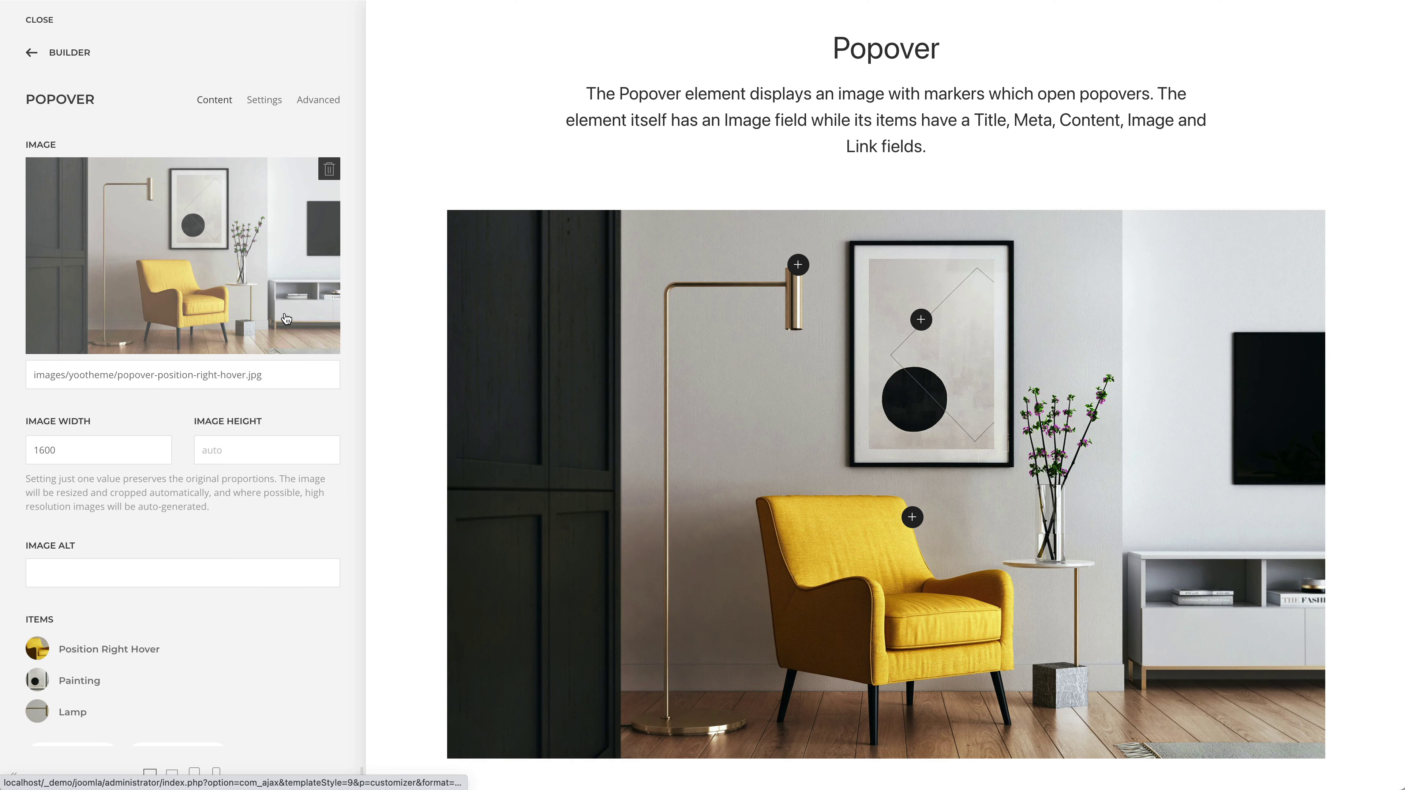
scroll(286, 319, down, 3)
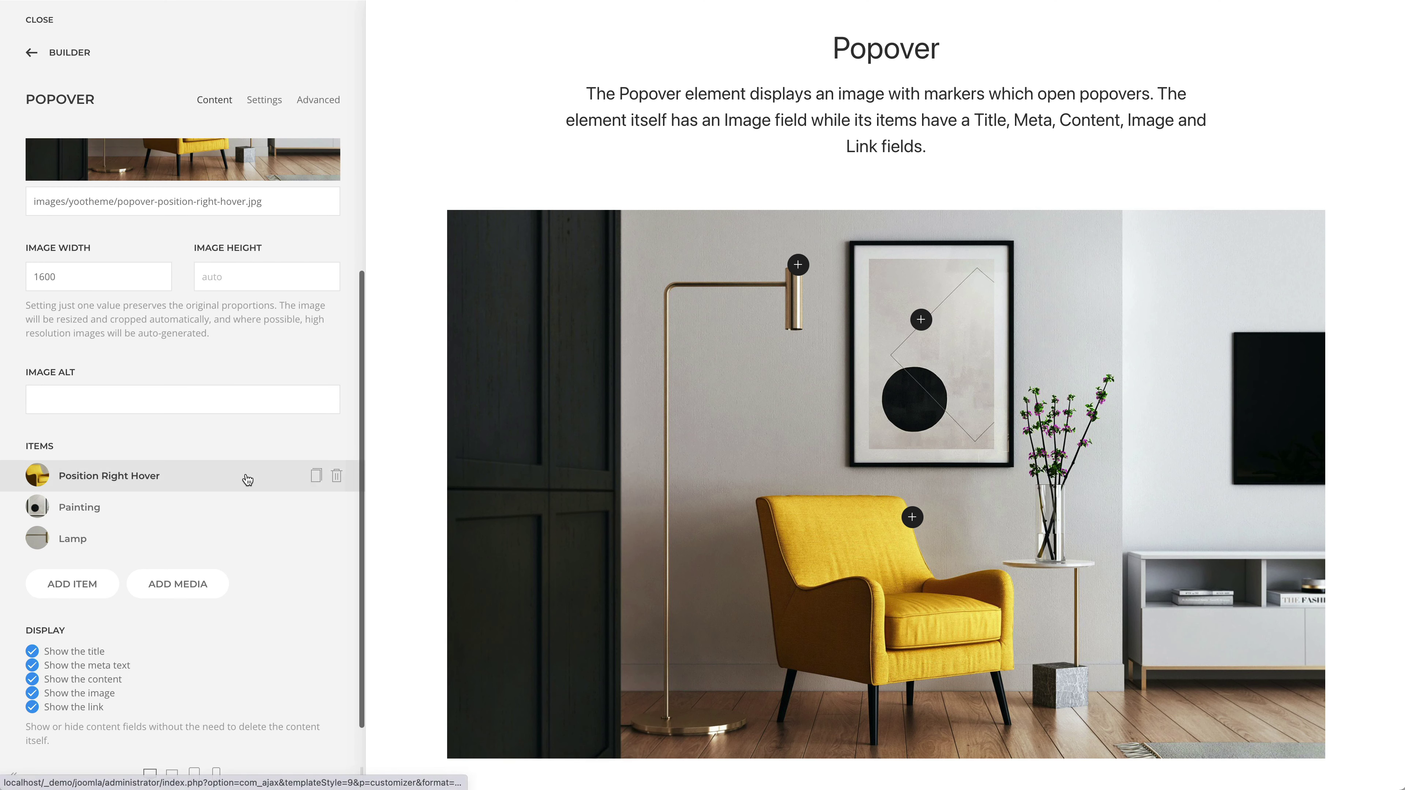
Open the Position Right Hover item to show its content, image popover-position-right-hover-detail-01.jpg and # link
click(248, 479)
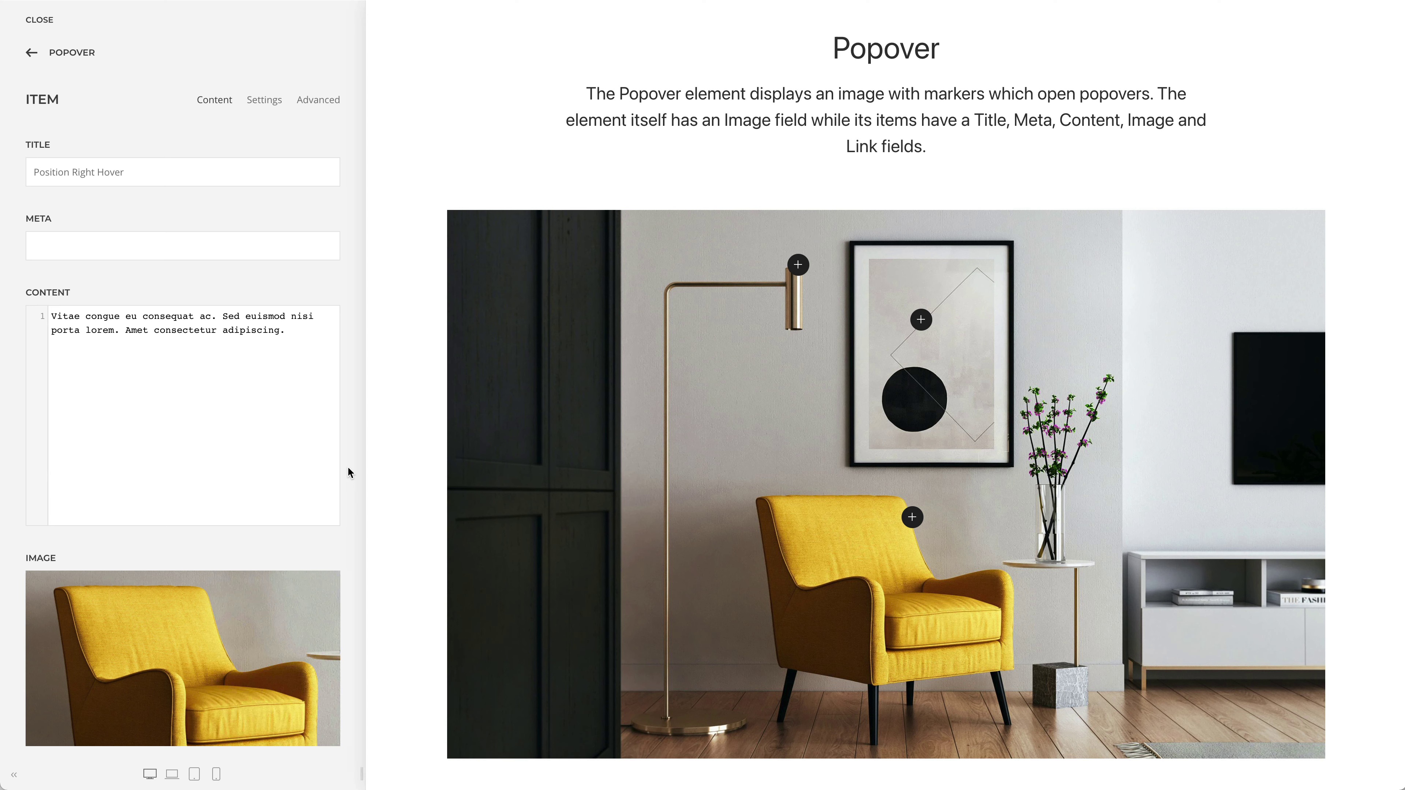
scroll(350, 469, down, 6)
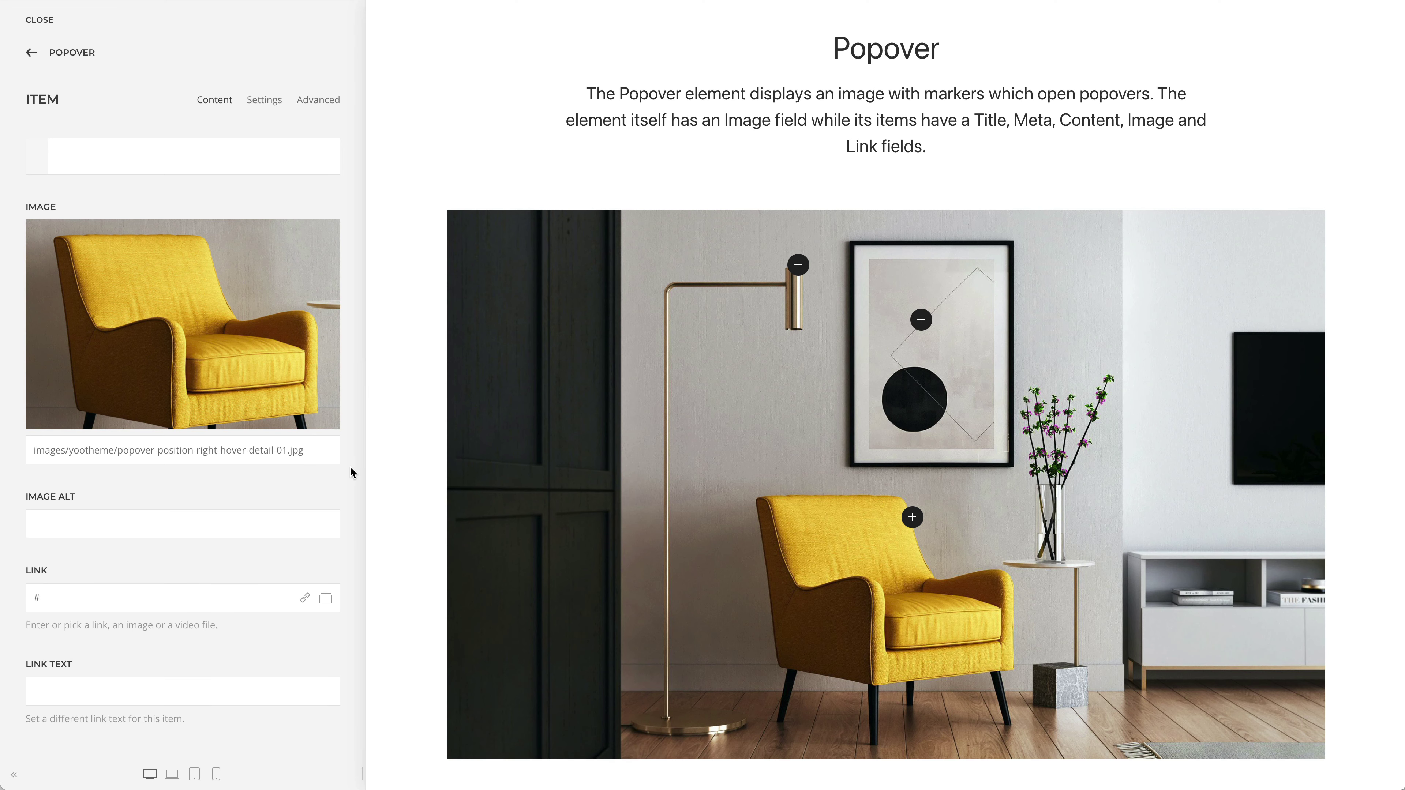
scroll(401, 468, down, 15)
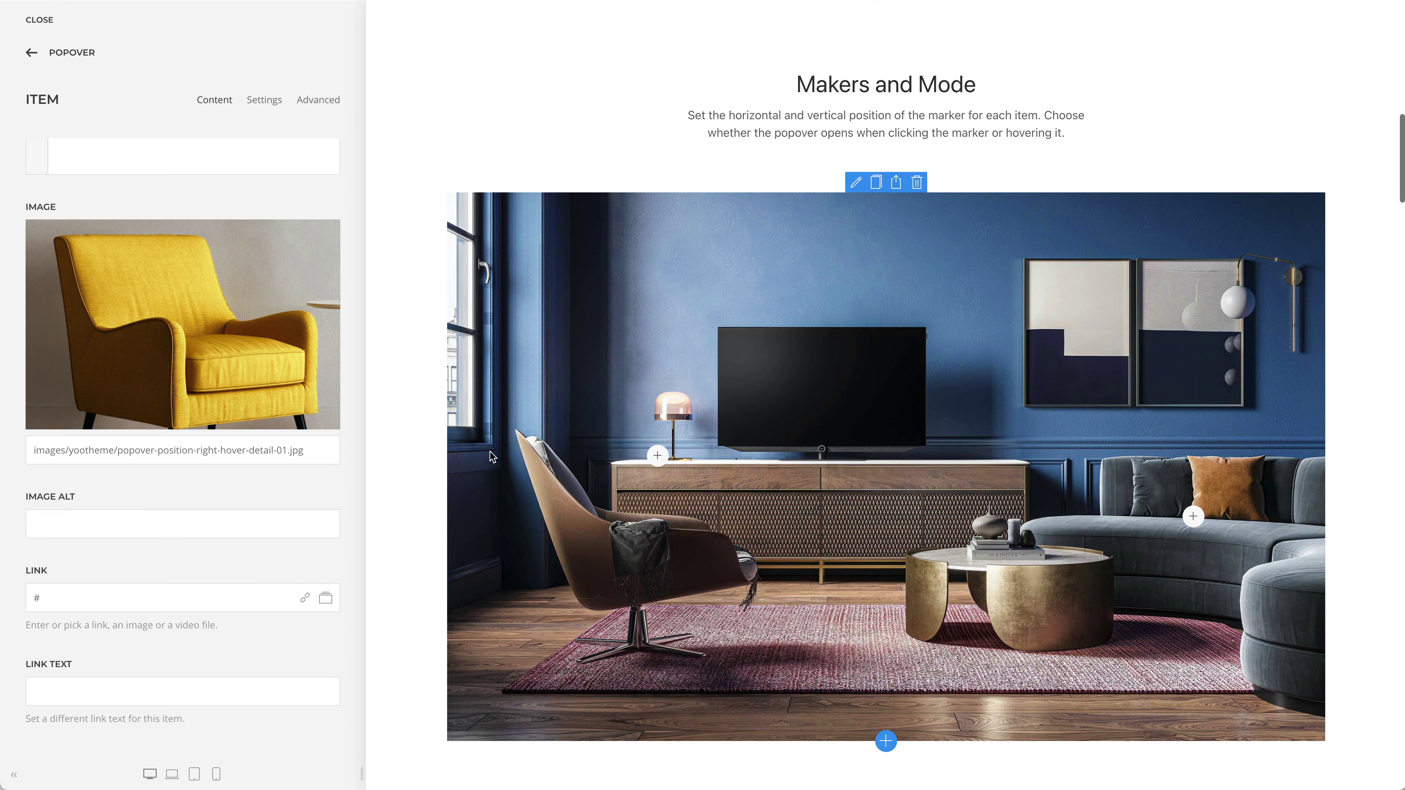
In the Makers and Mode element, set the Position Right Click item's marker Left to 28
click(855, 182)
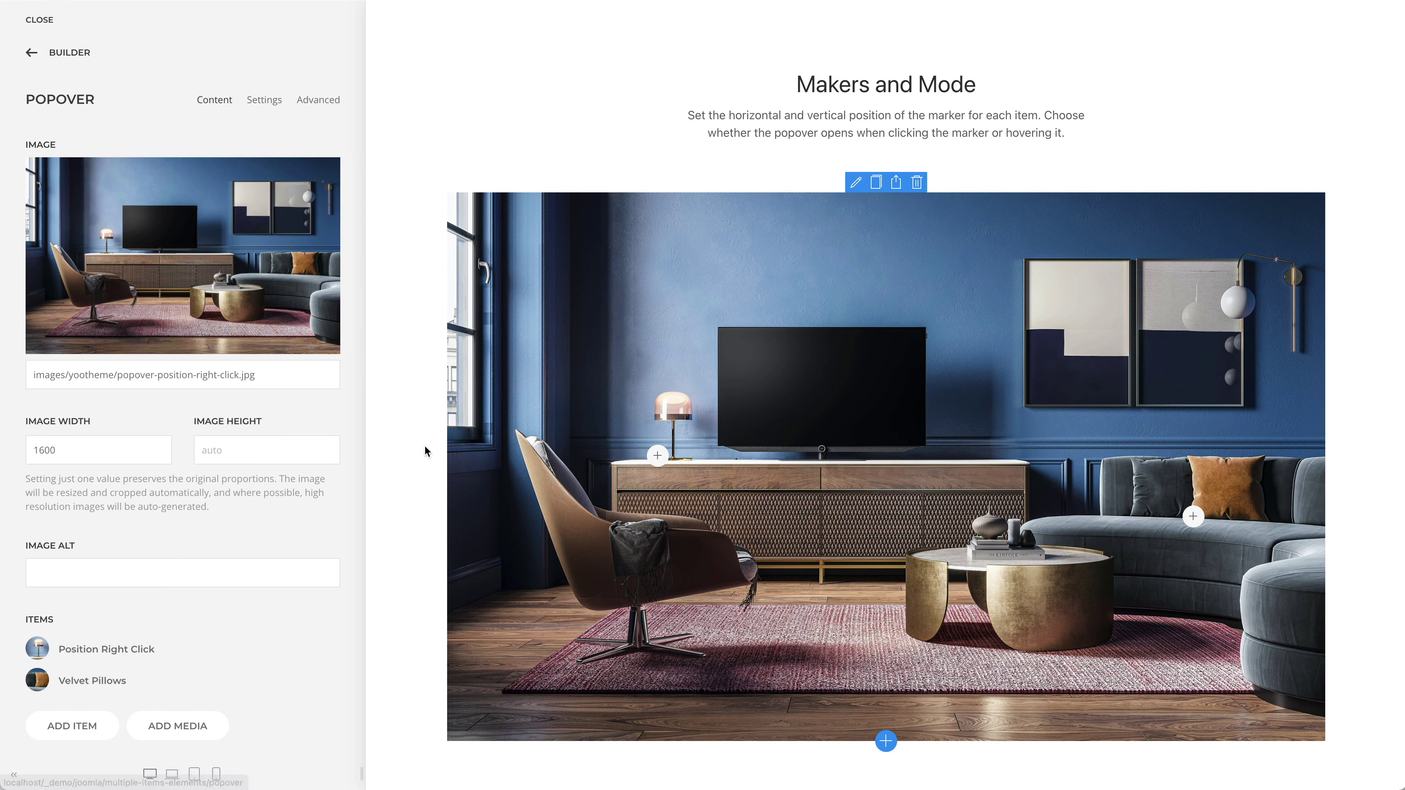
click(189, 649)
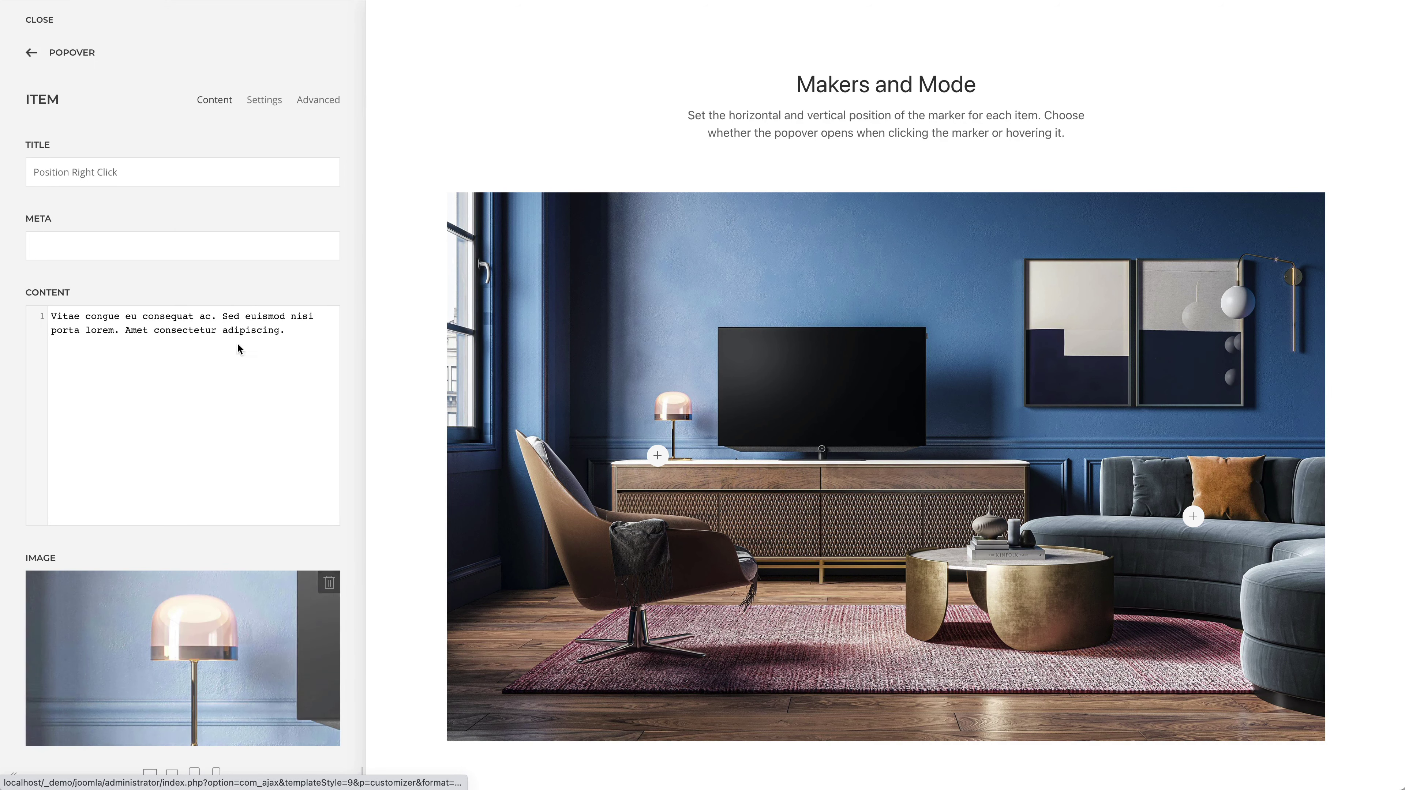
click(269, 108)
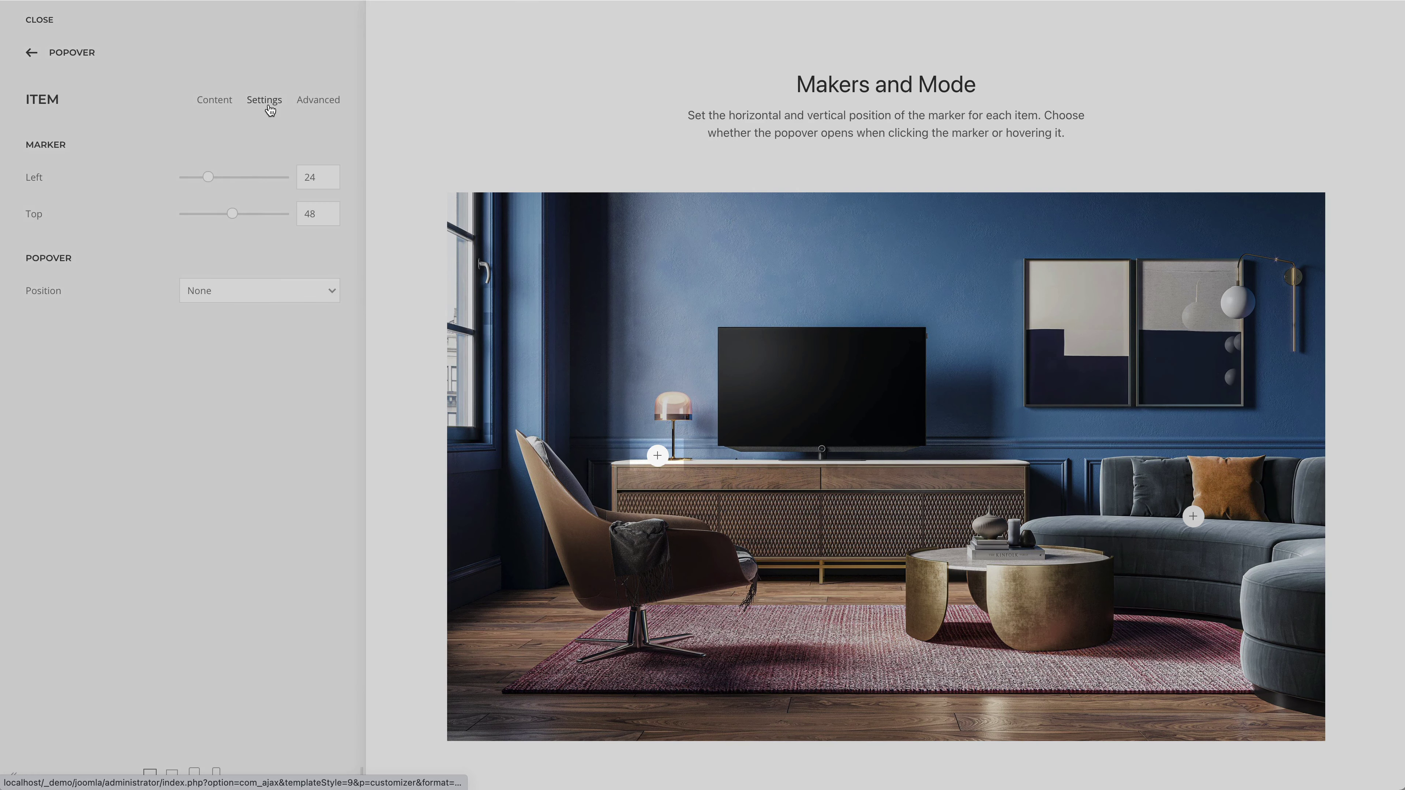
click(207, 177)
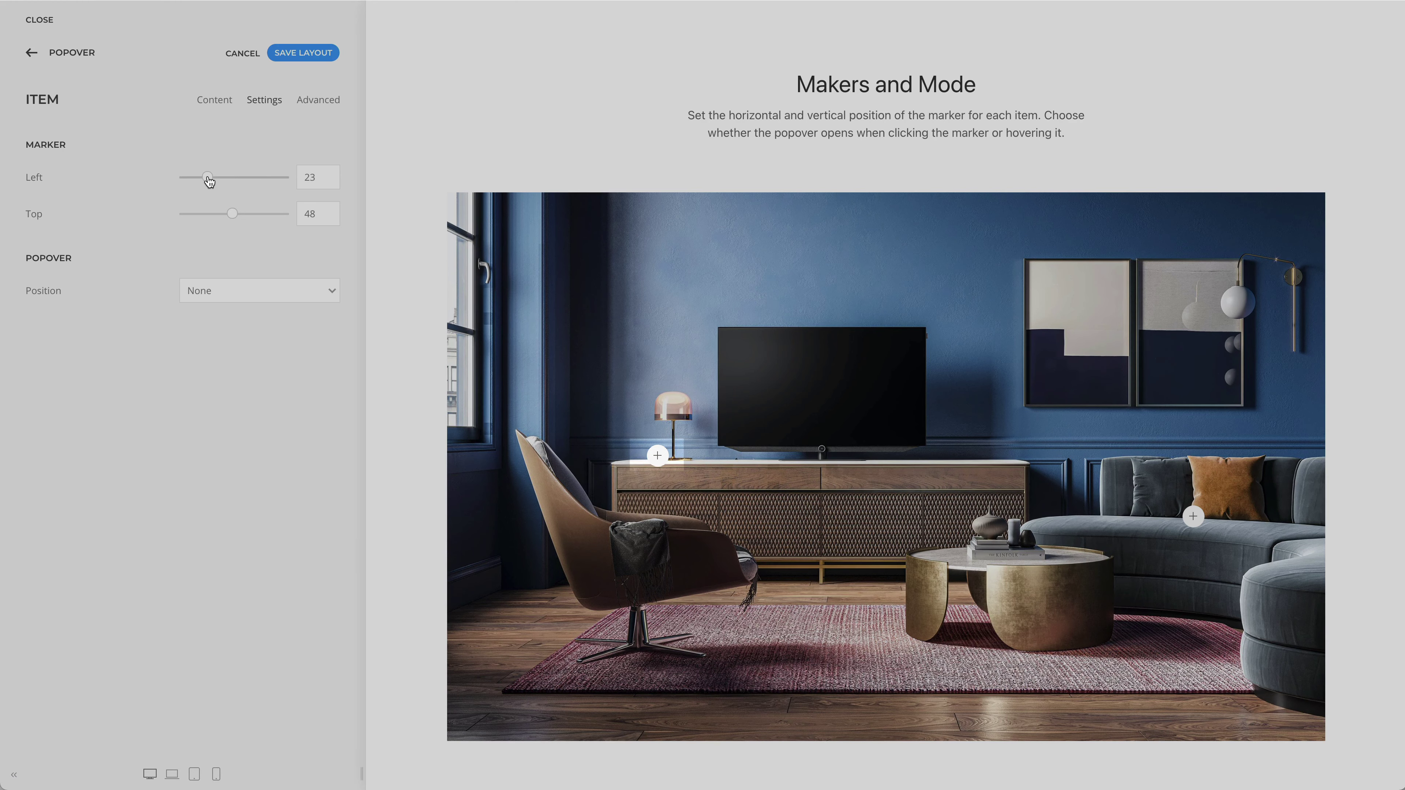
drag(211, 180, 214, 182)
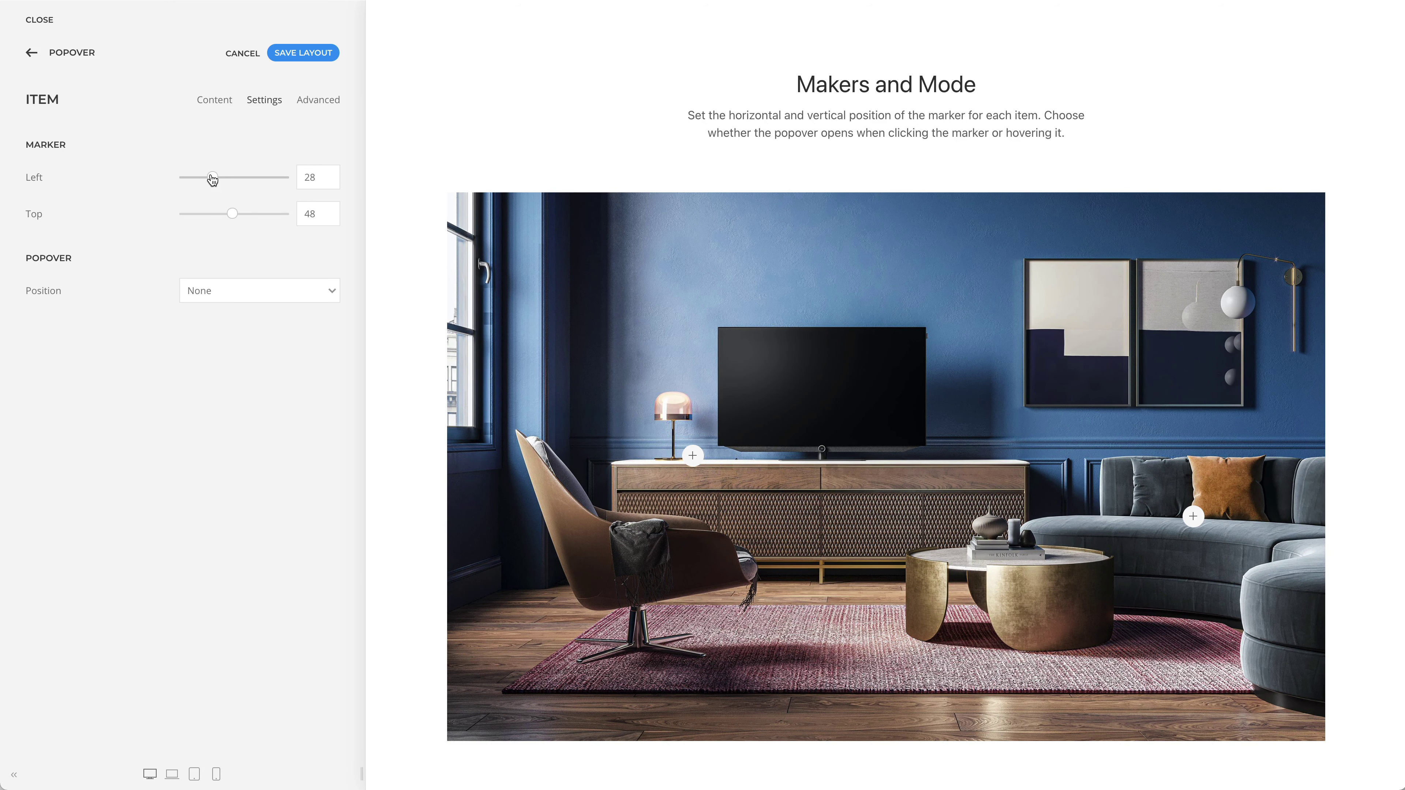
click(81, 56)
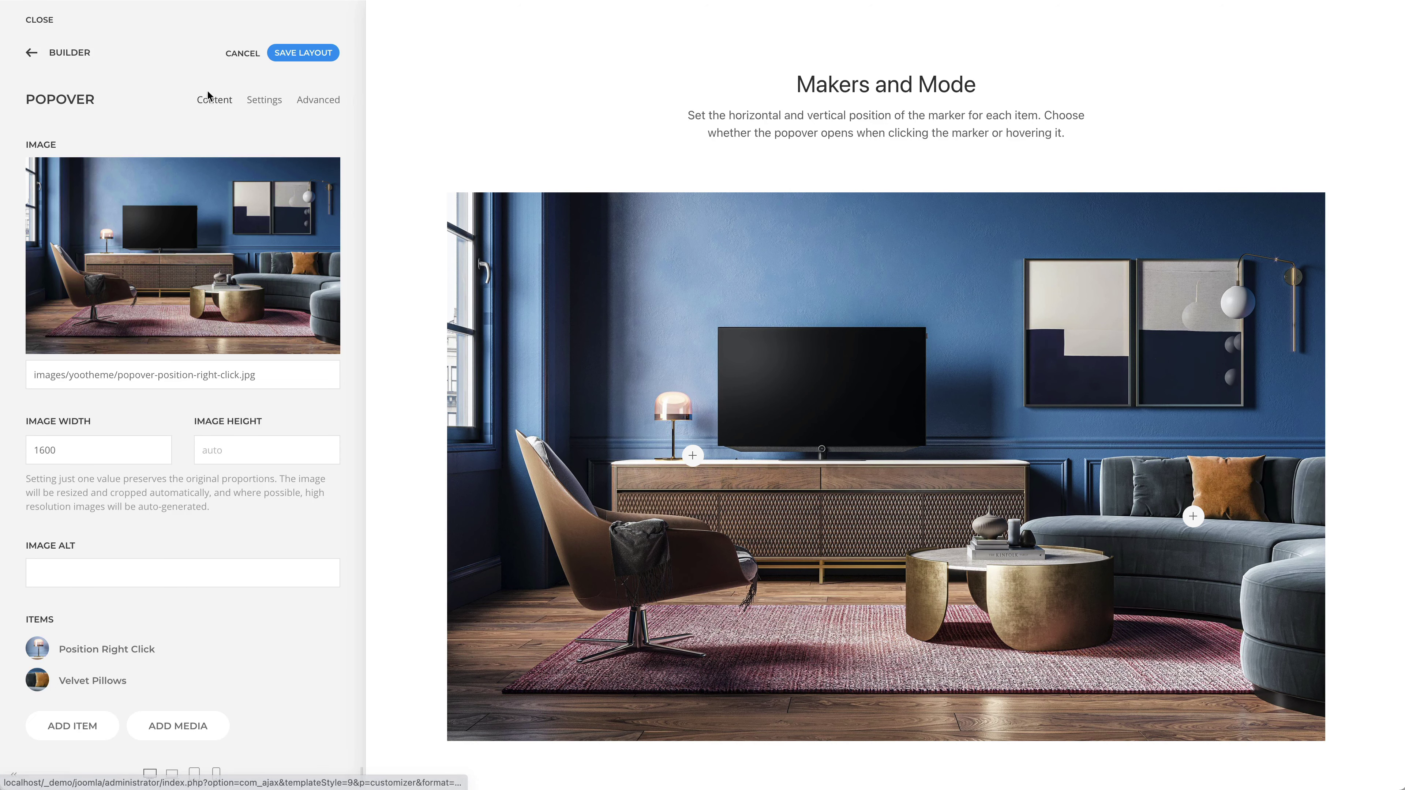
Keep marker colour Light and mode Click, then preview the lamp and Velvet Pillows popovers
click(257, 102)
click(266, 173)
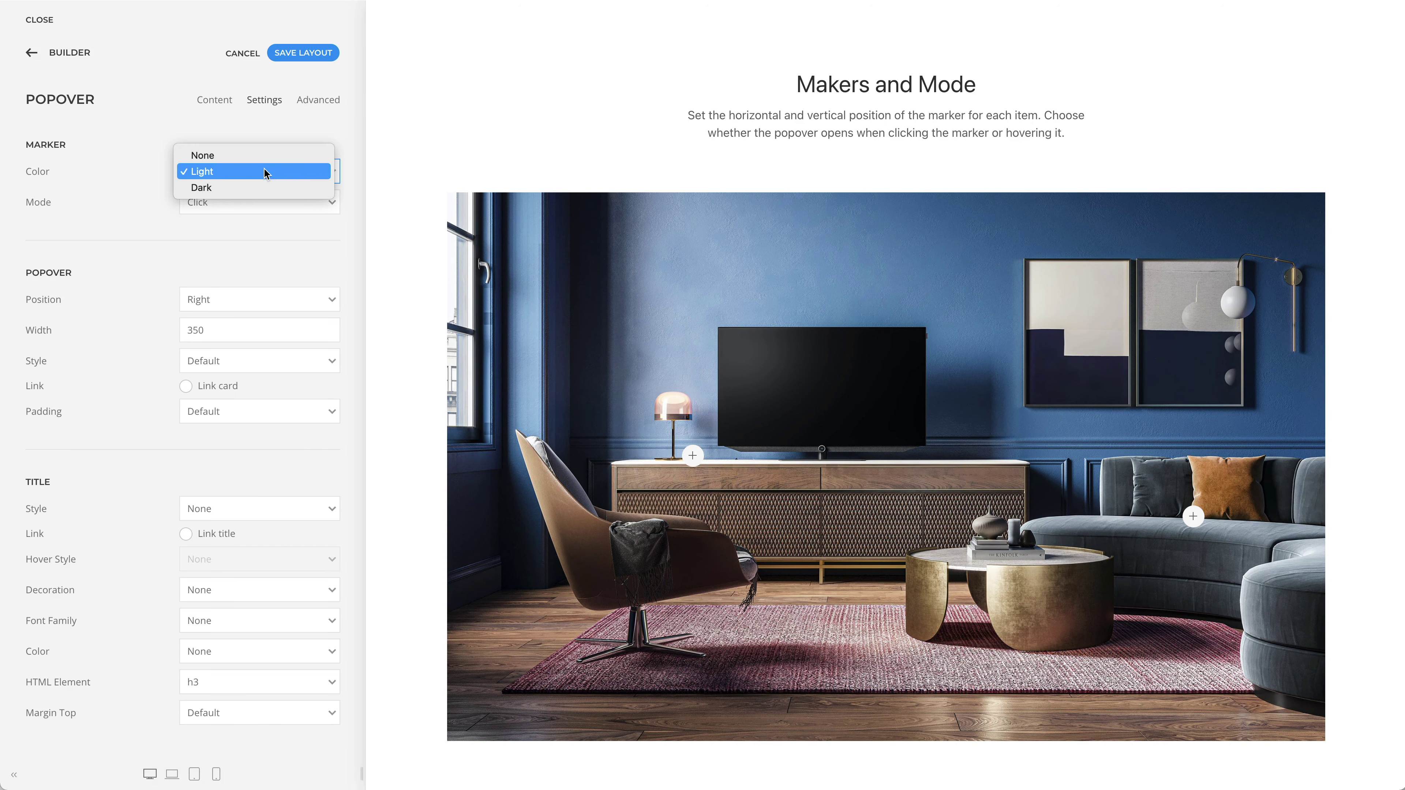
click(350, 173)
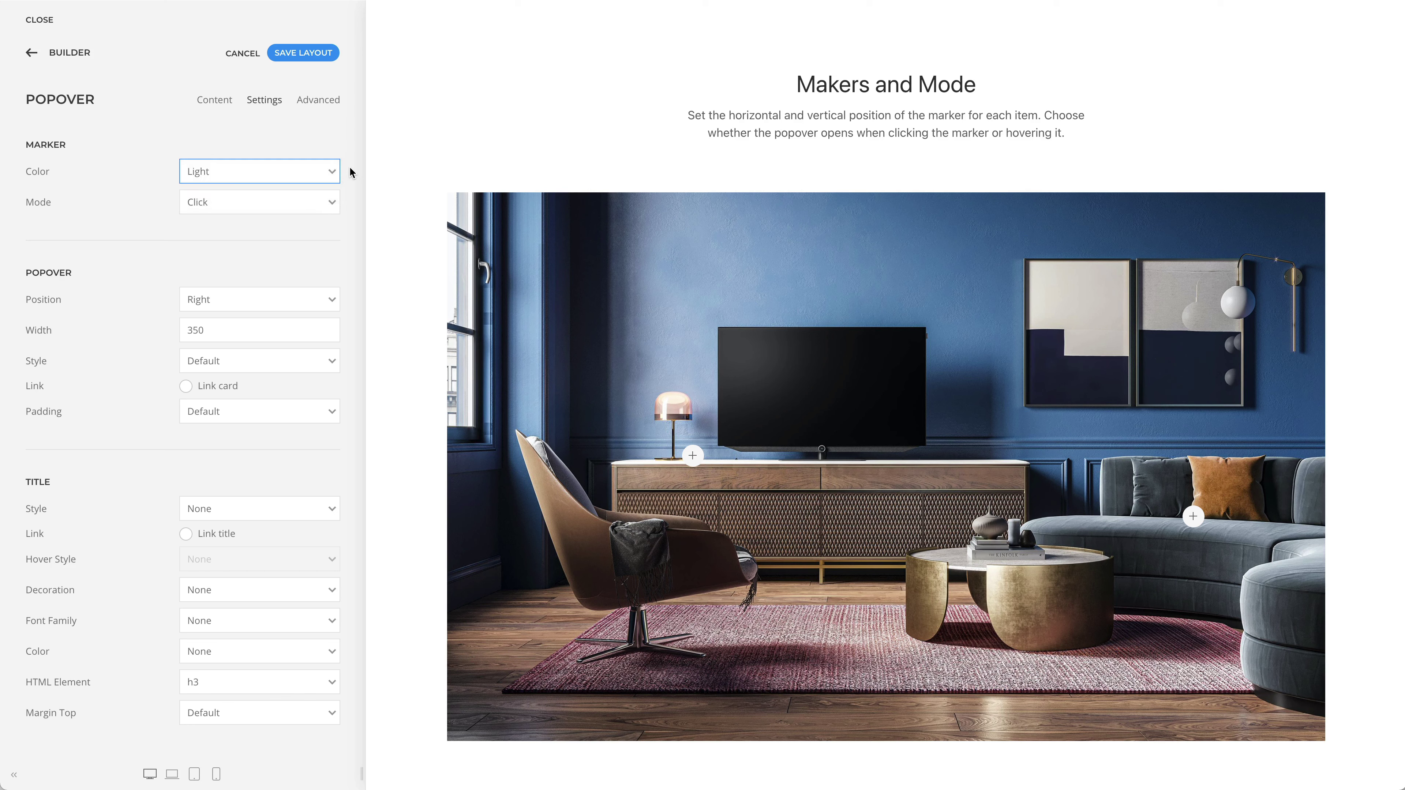
click(324, 201)
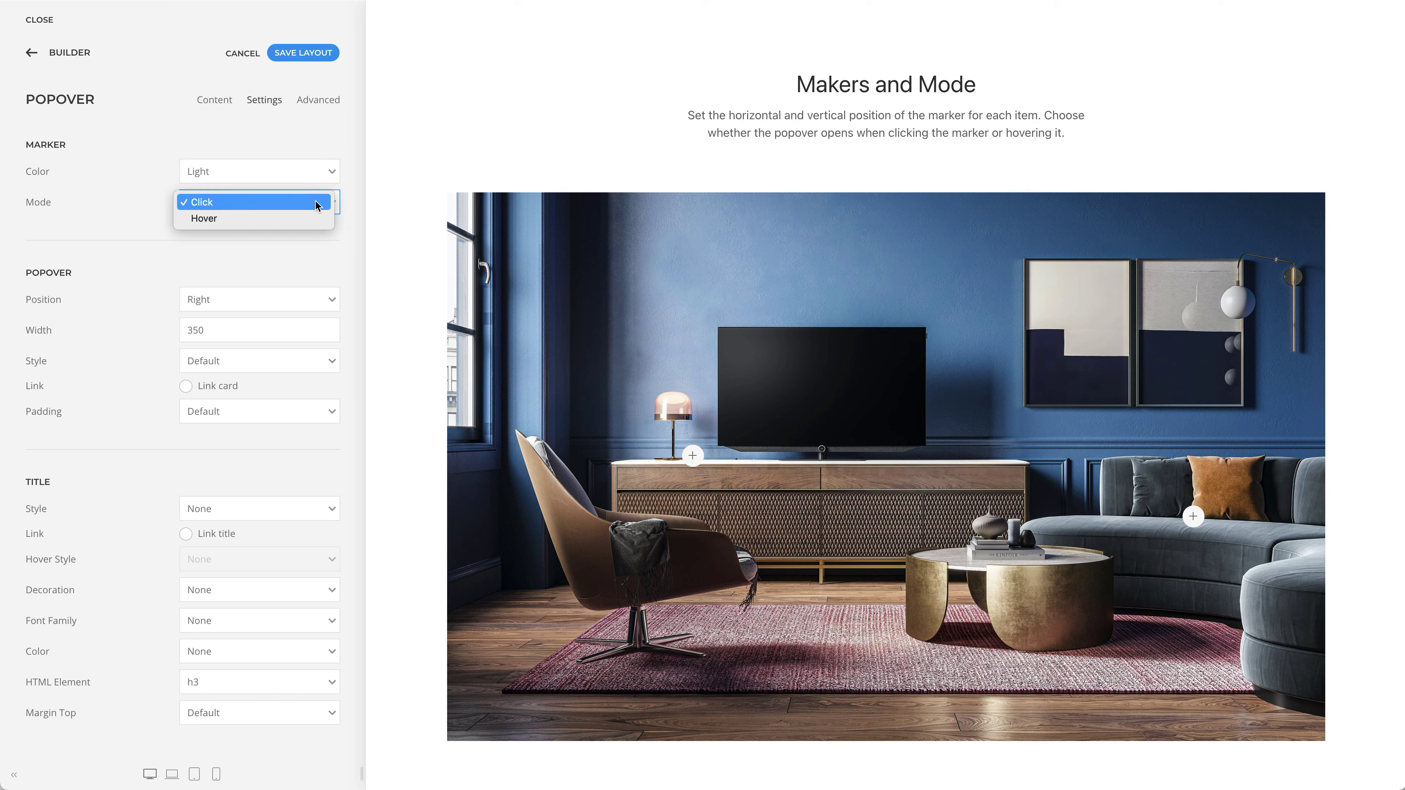
click(409, 213)
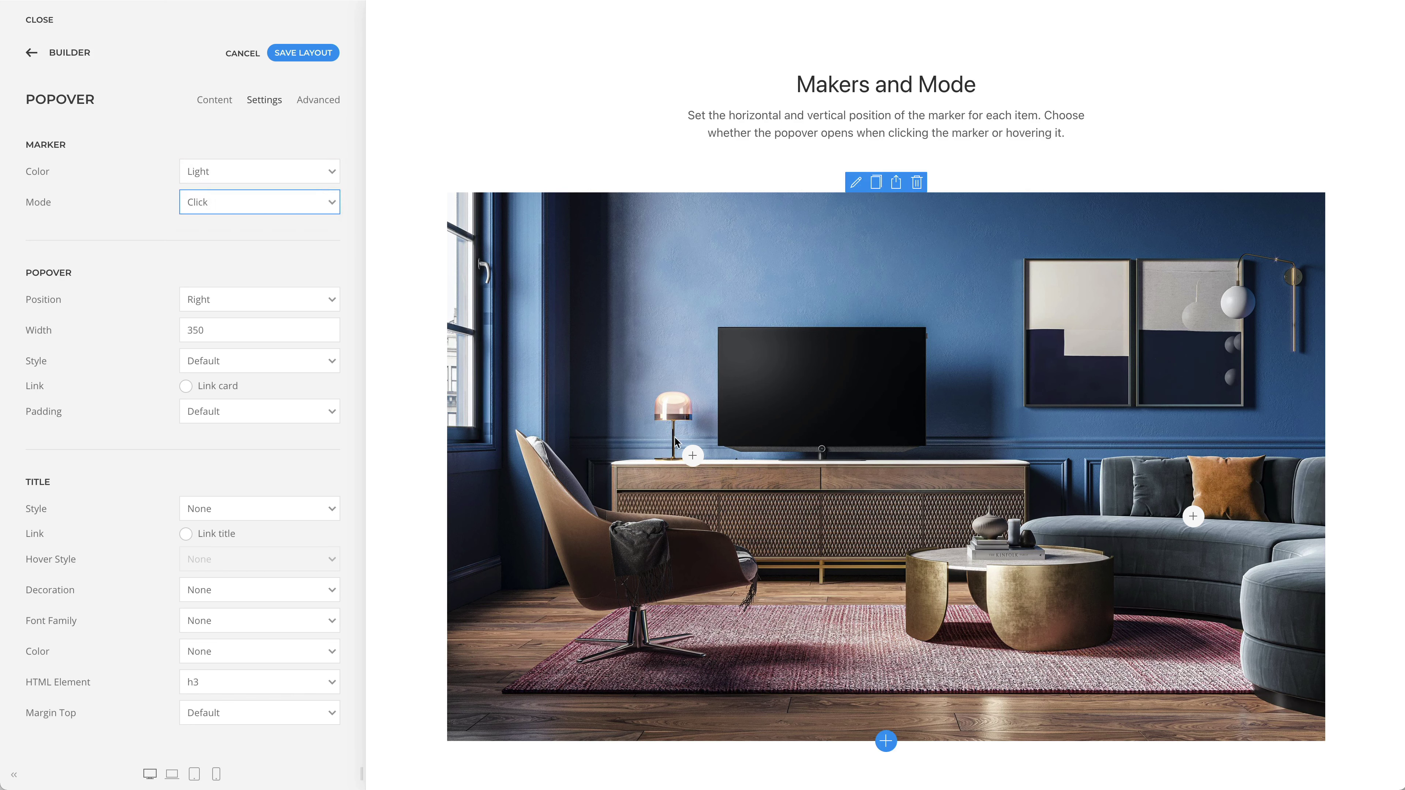
click(693, 457)
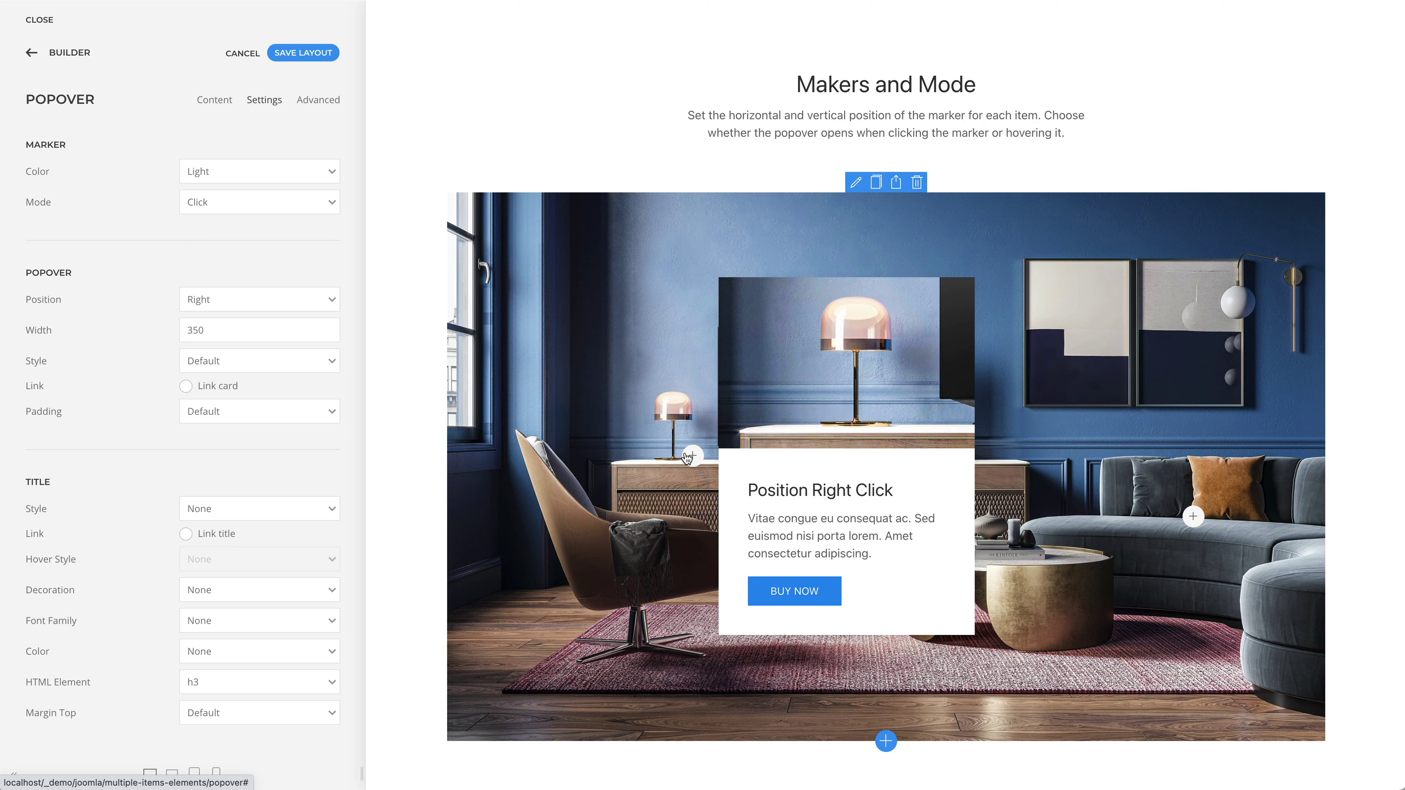
click(1192, 516)
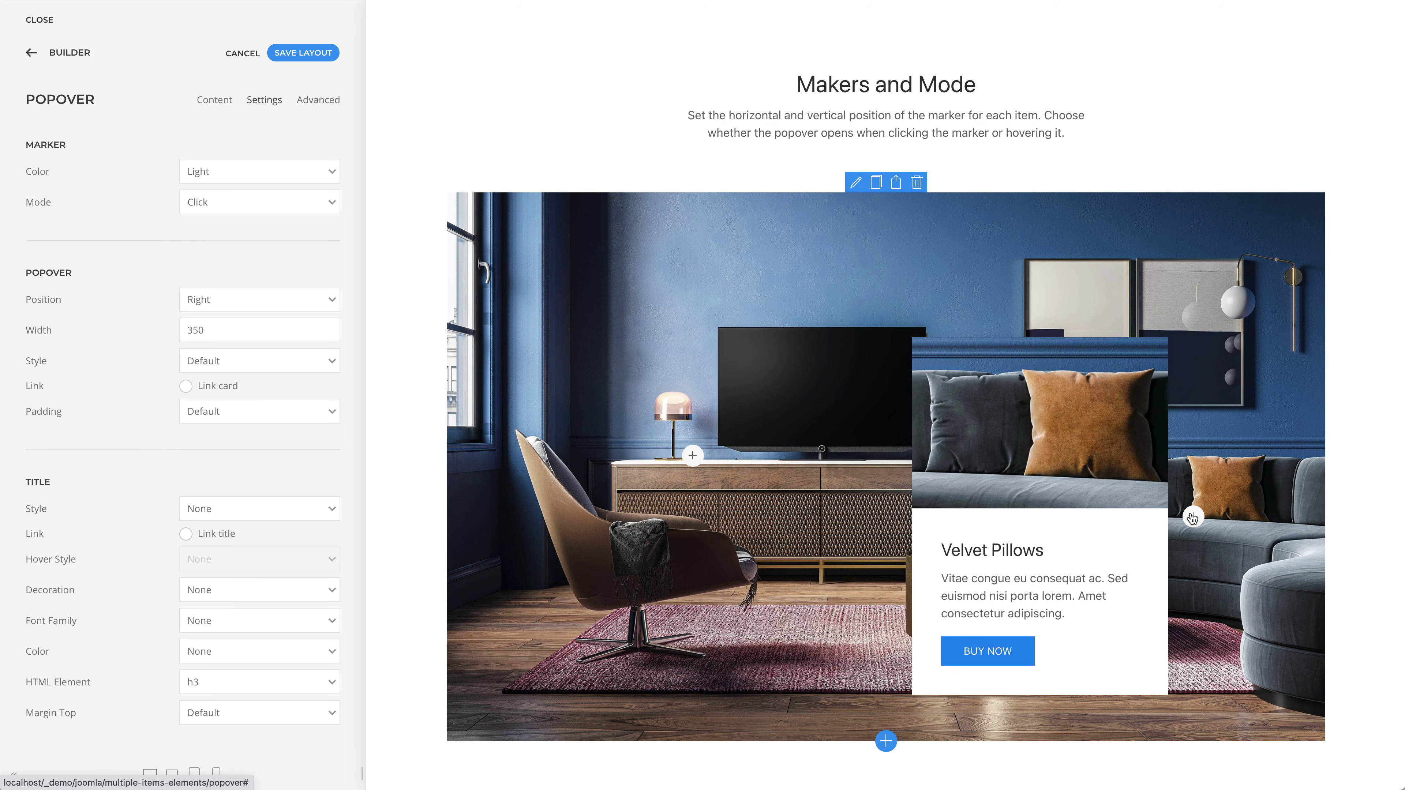
Open the bicycle Position popover's settings, keeping its popover position as Top
scroll(1192, 517, down, 10)
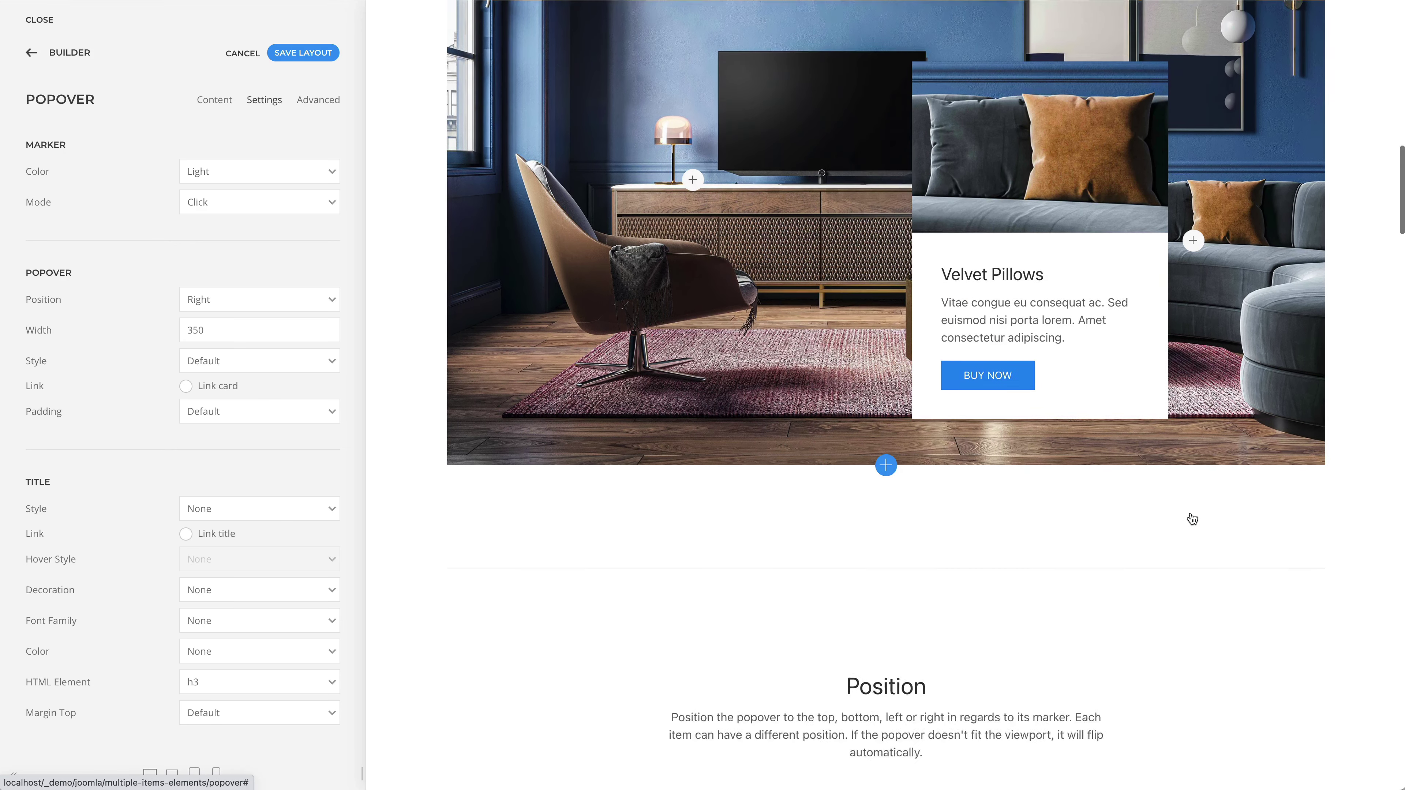
scroll(1190, 512, down, 2)
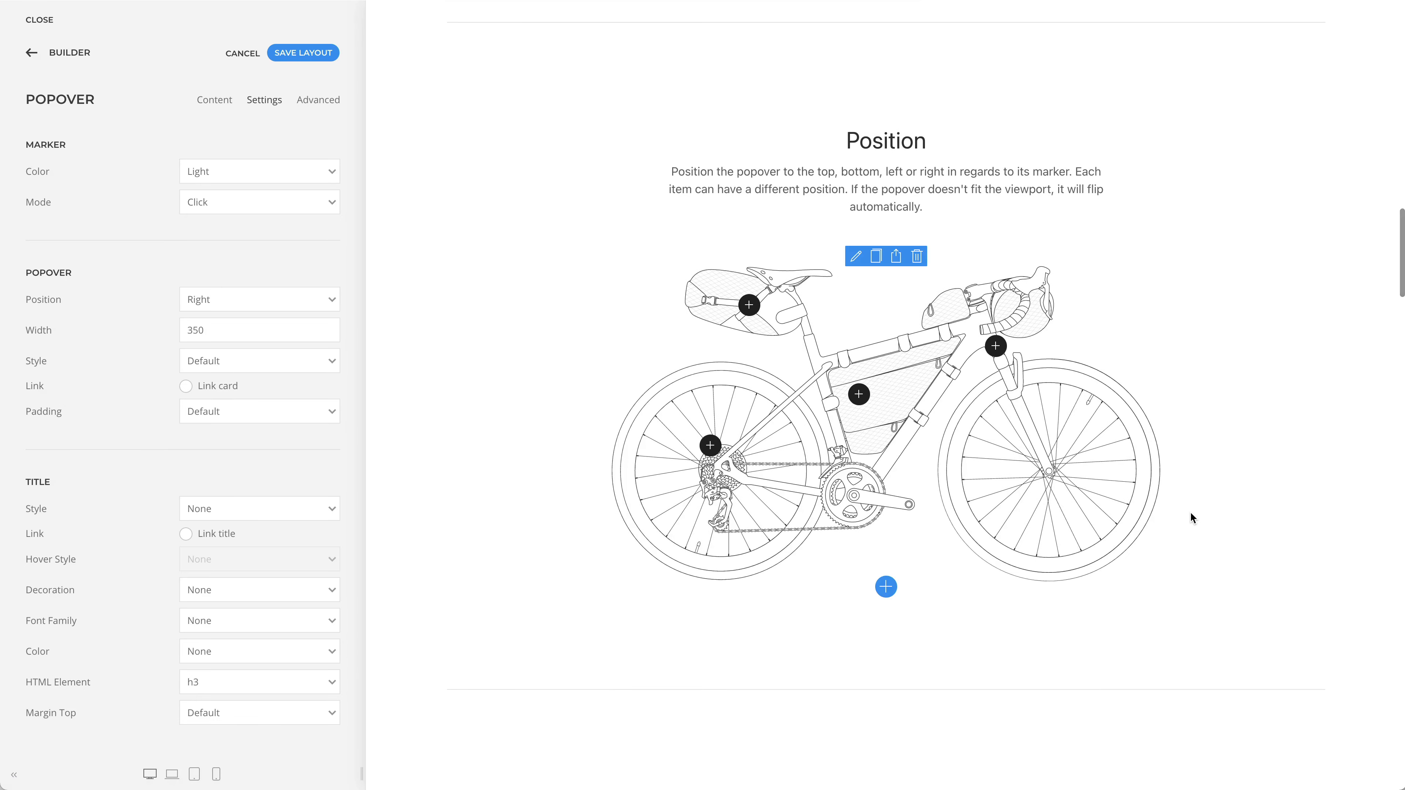
click(855, 256)
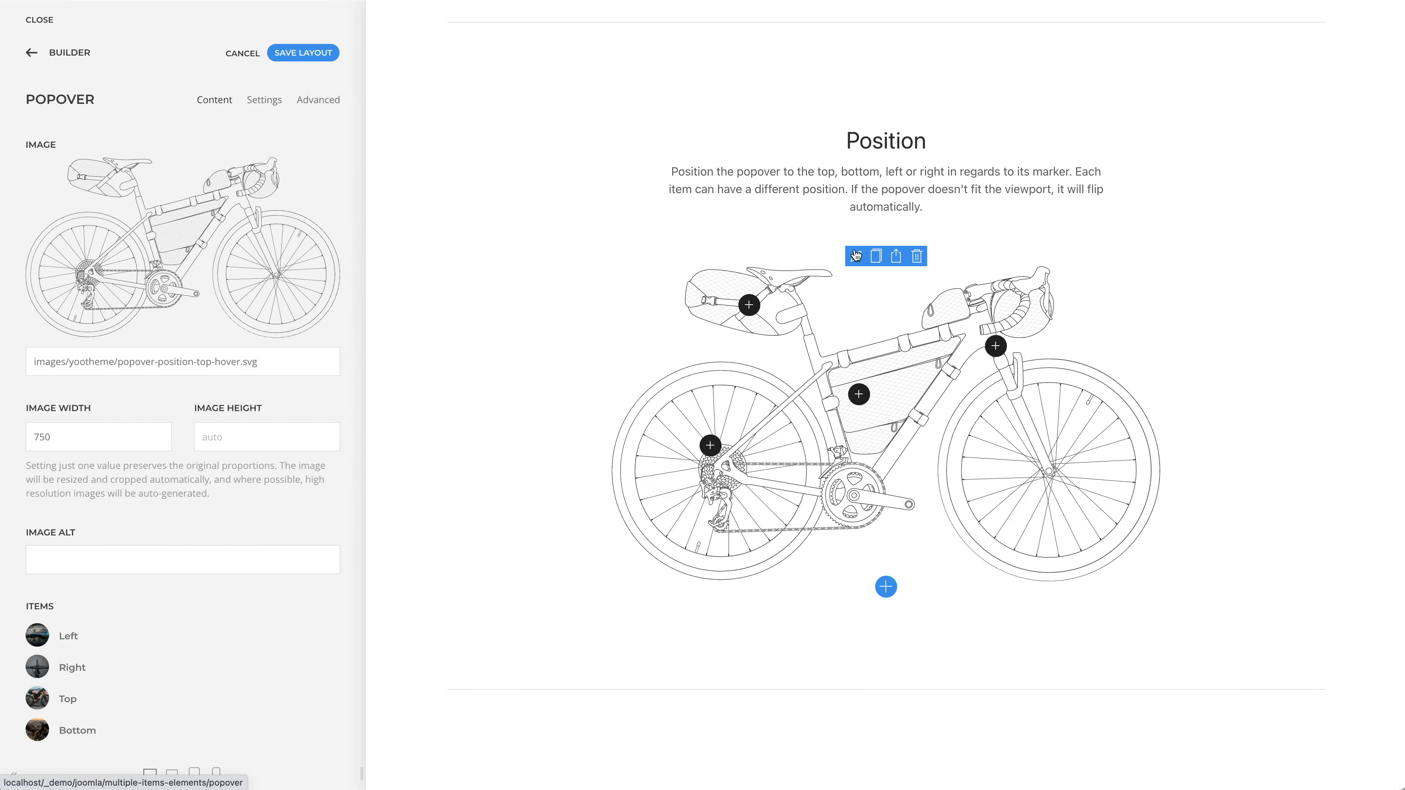
click(271, 101)
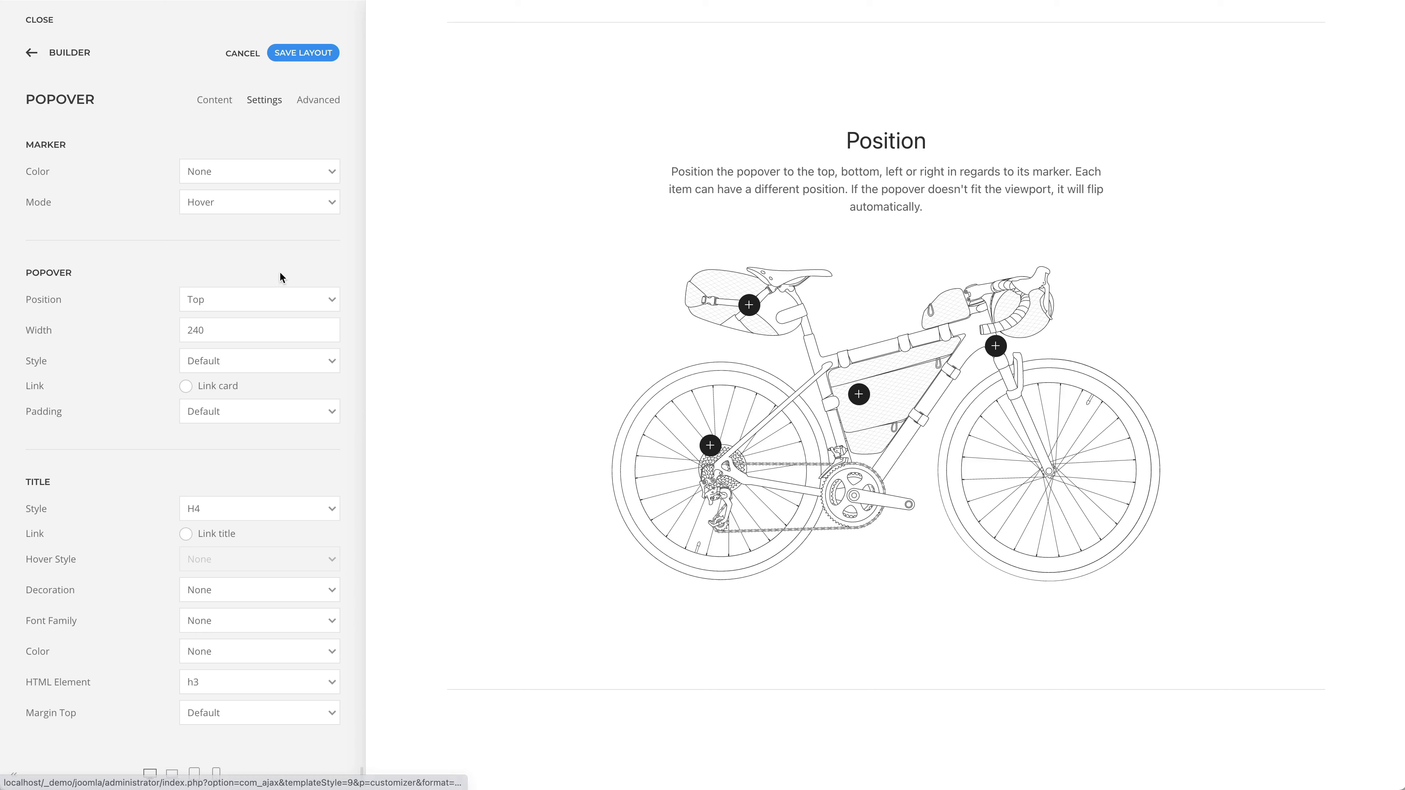
click(284, 301)
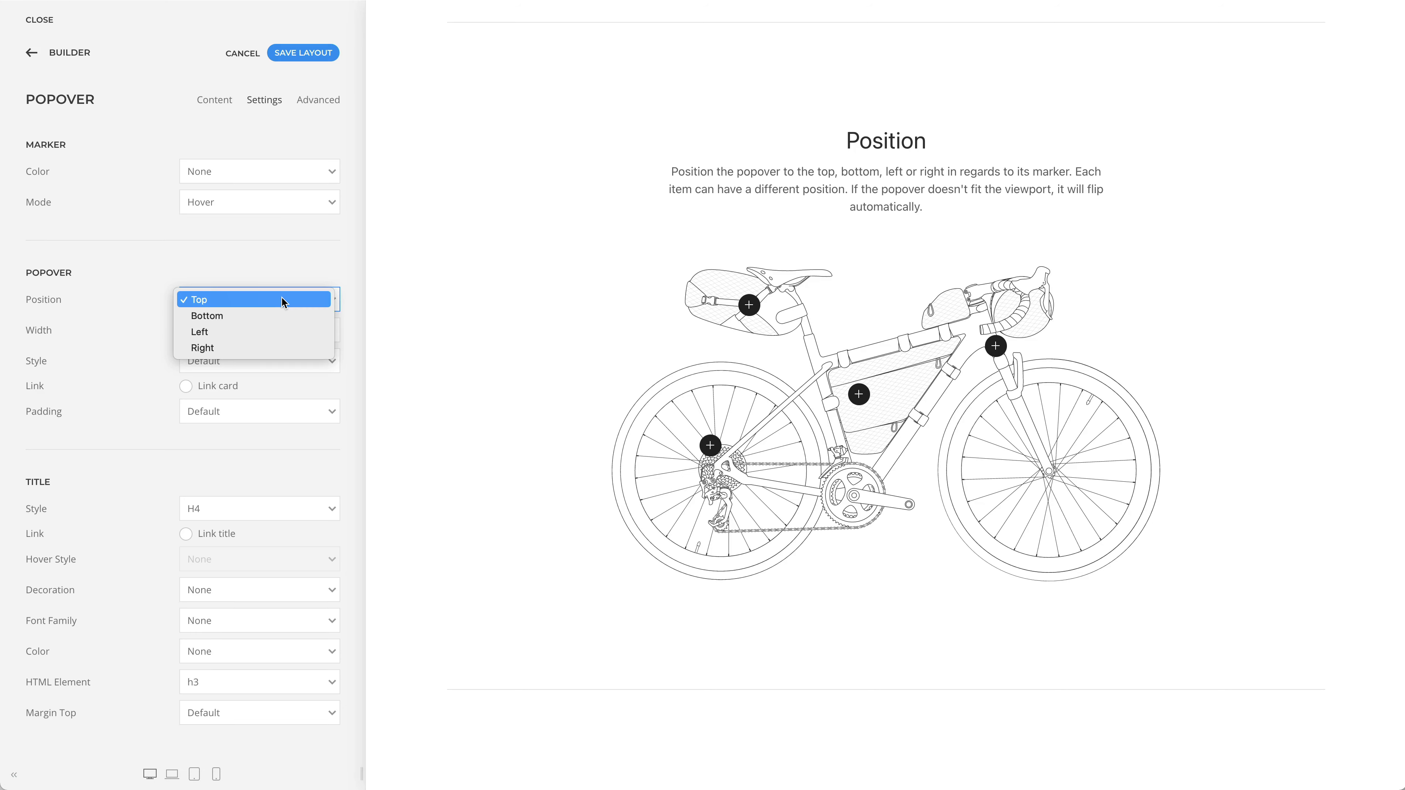
click(211, 104)
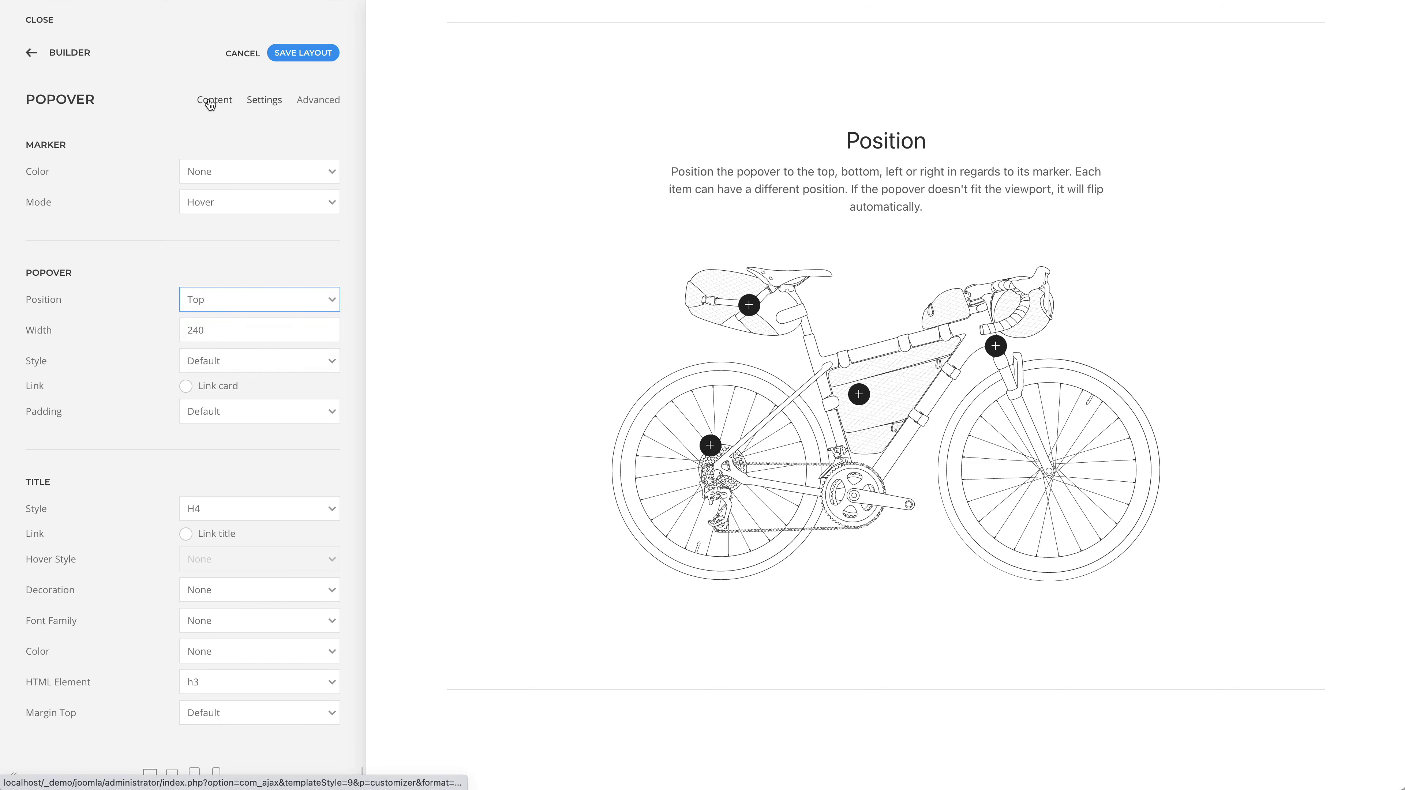
Open the bicycle popover's Left item with its saddle image
click(211, 104)
scroll(197, 297, down, 3)
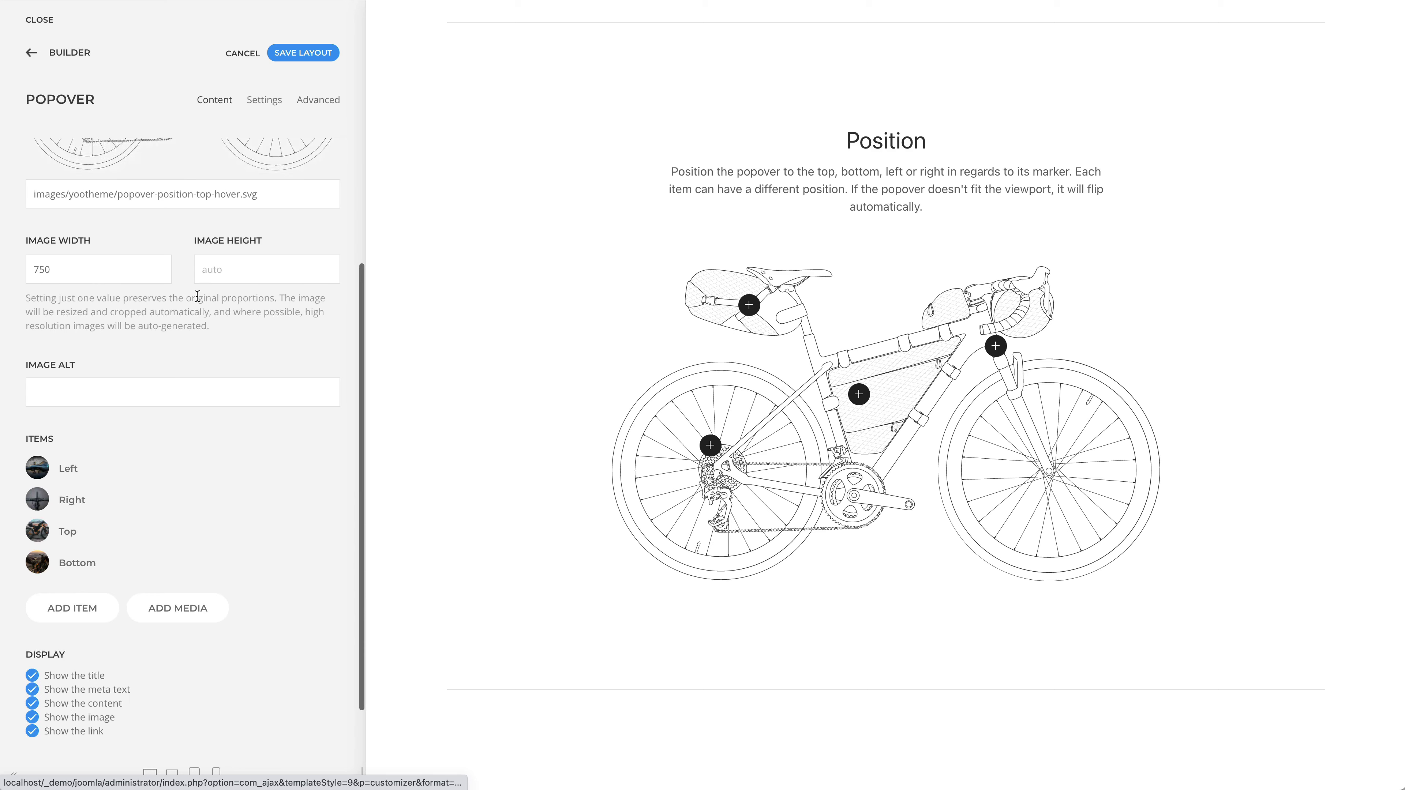
click(196, 464)
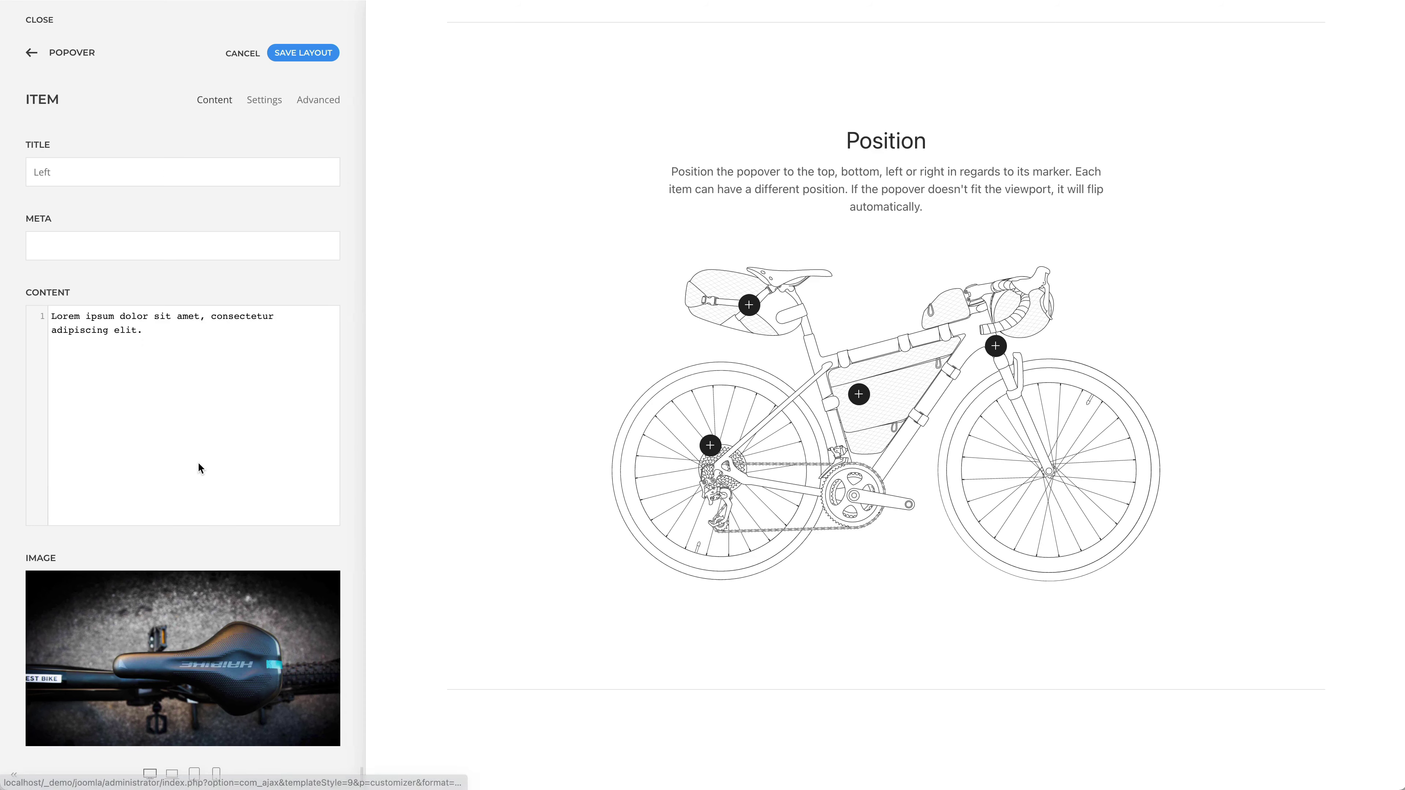
Keep the Left item's popover position as Left
click(266, 108)
click(277, 289)
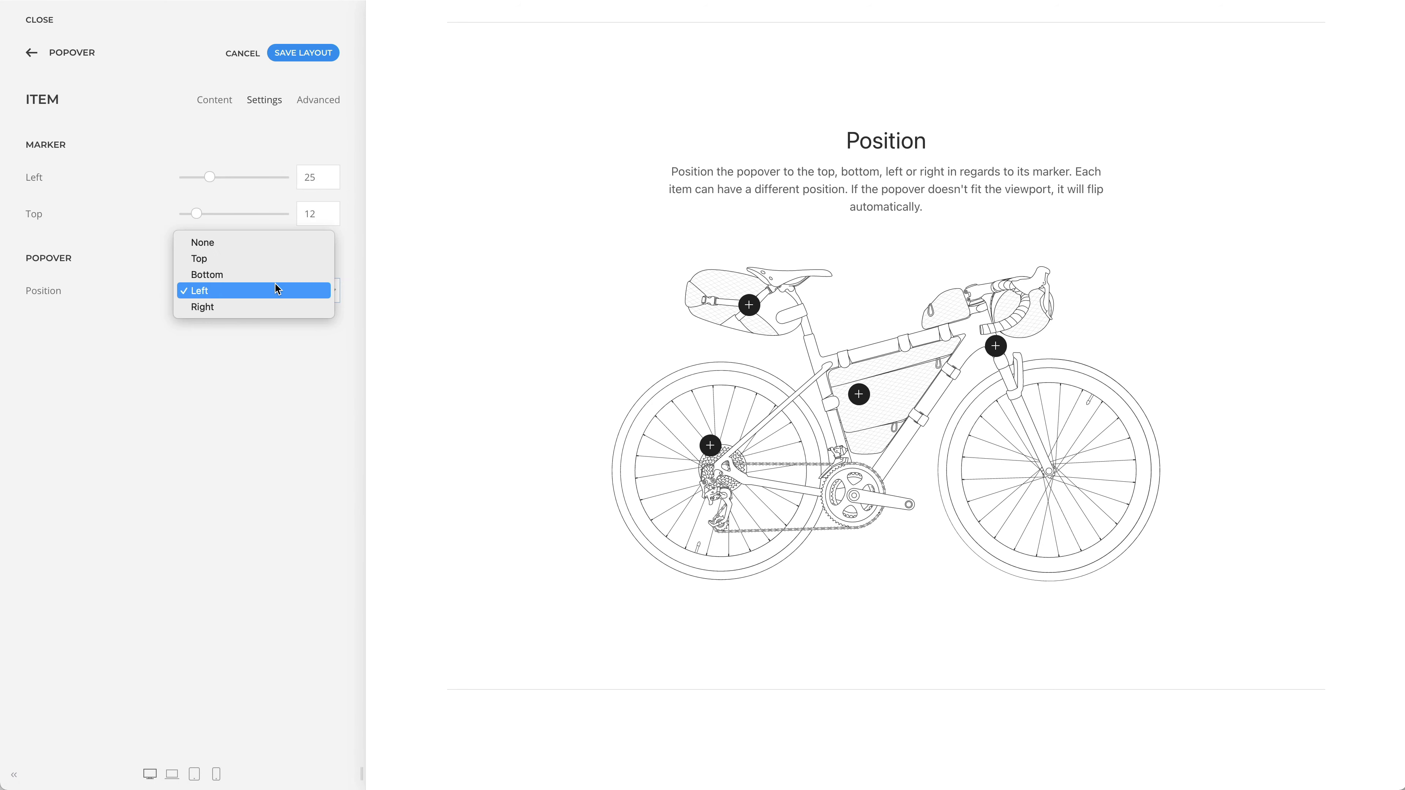
click(417, 291)
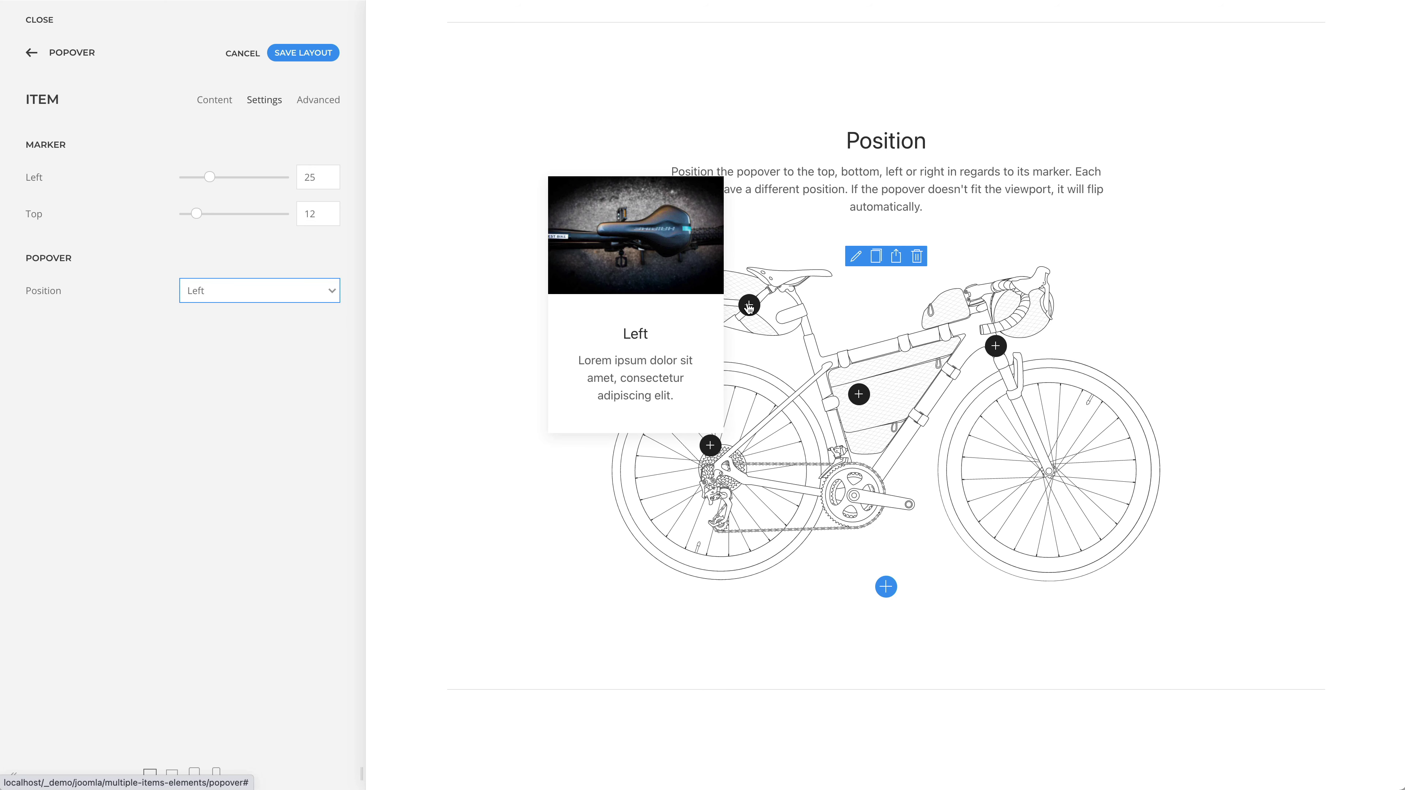
Preview the handlebar's Right popover and scroll down to the Width and Padding example
mouse_move(713, 451)
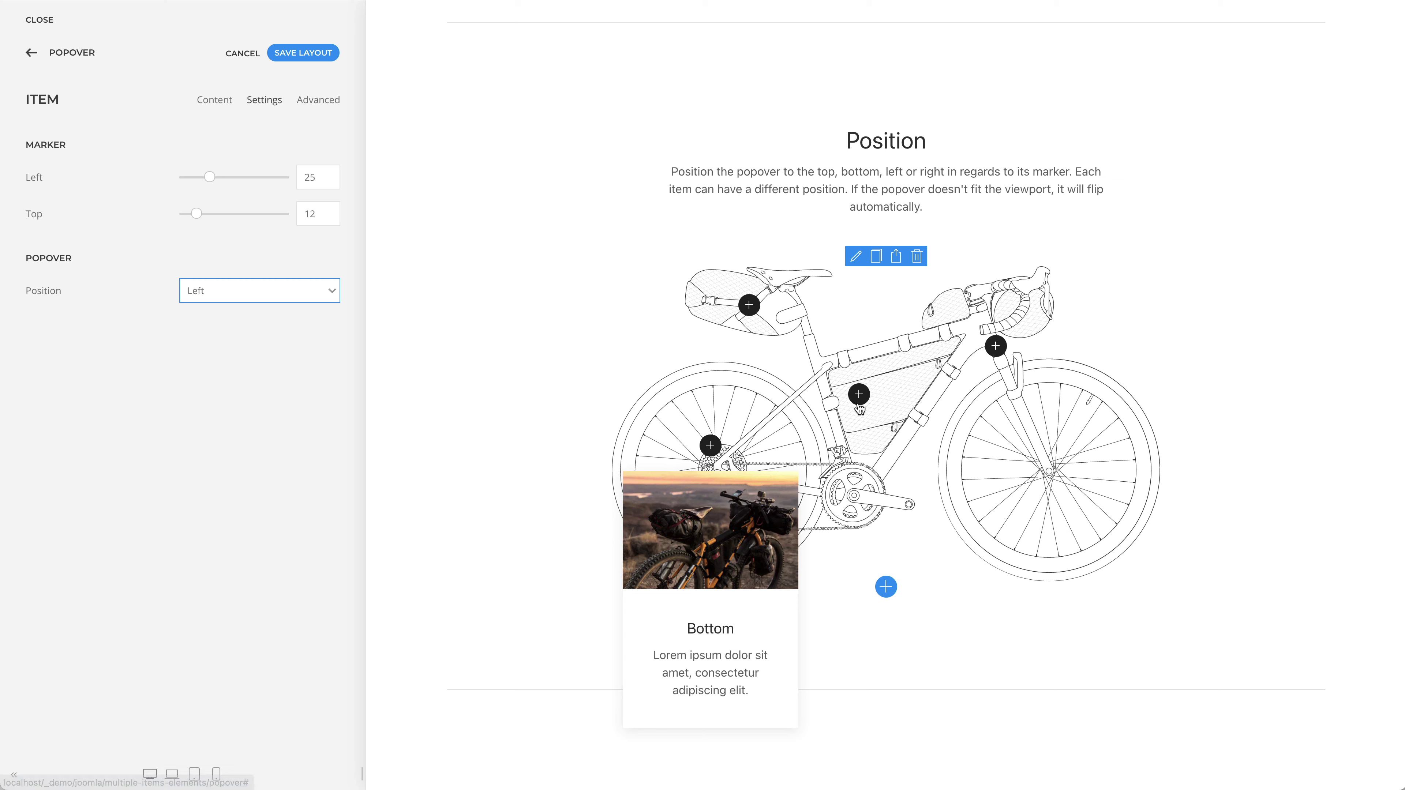
mouse_move(864, 403)
mouse_move(995, 353)
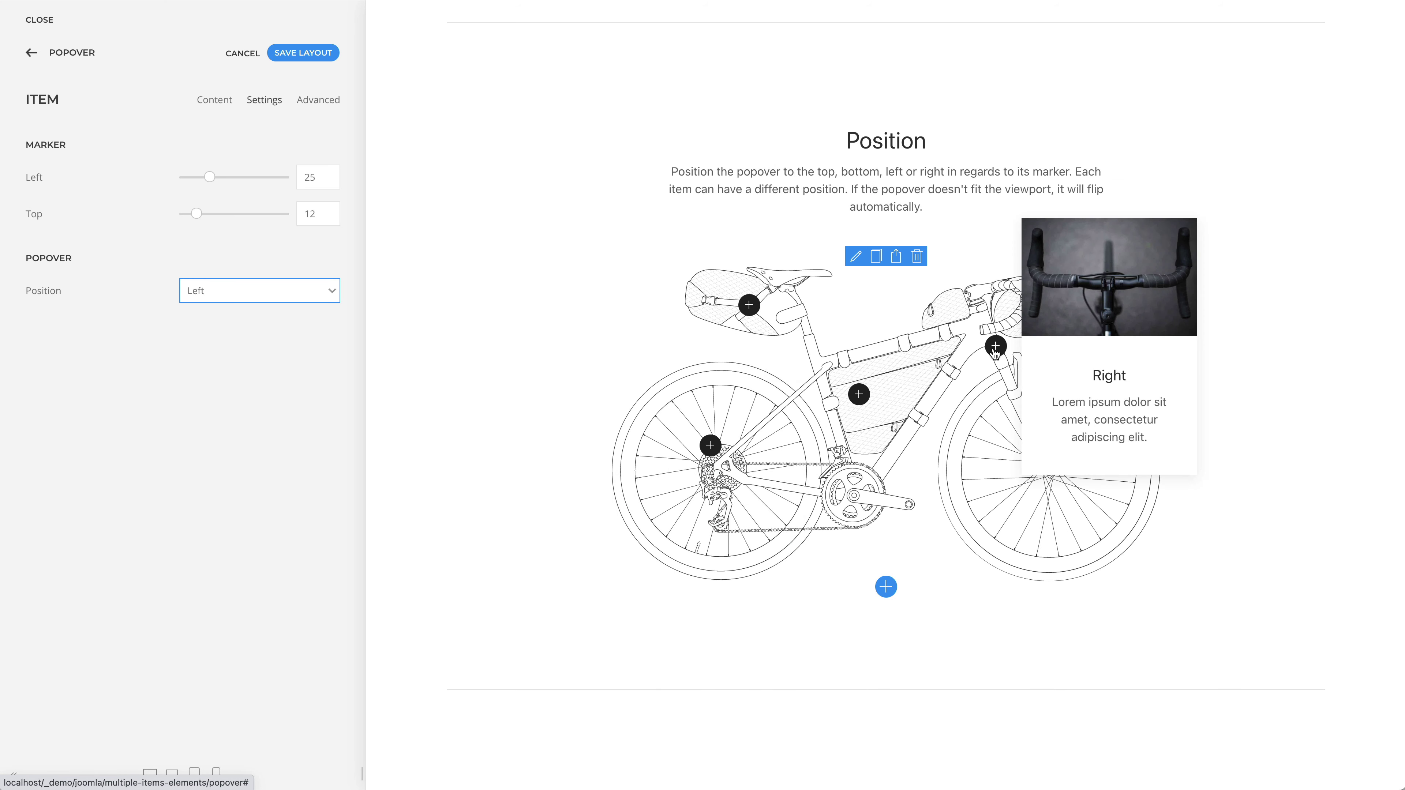
scroll(978, 400, down, 10)
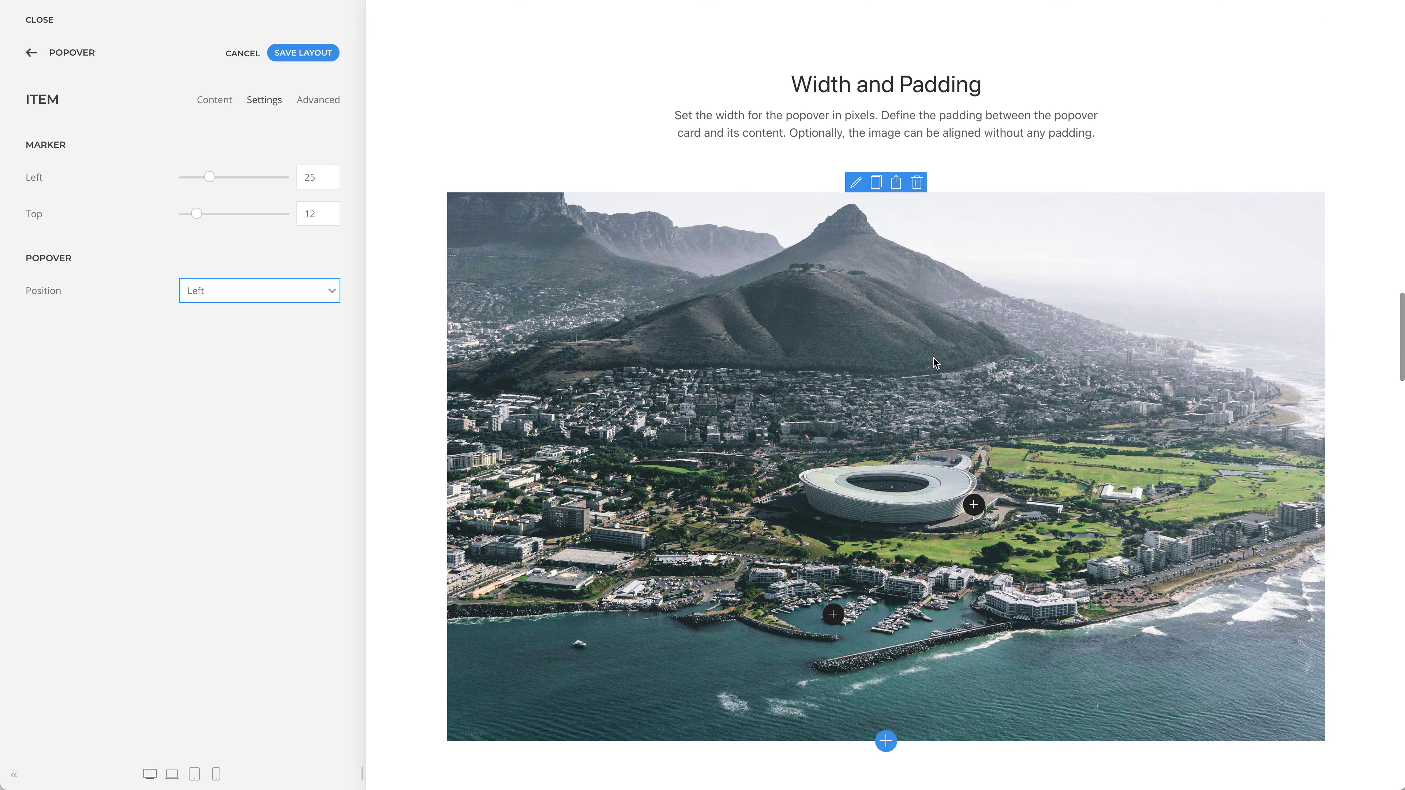
Open the city image popover's settings, keeping Width 350 and Default padding
click(855, 185)
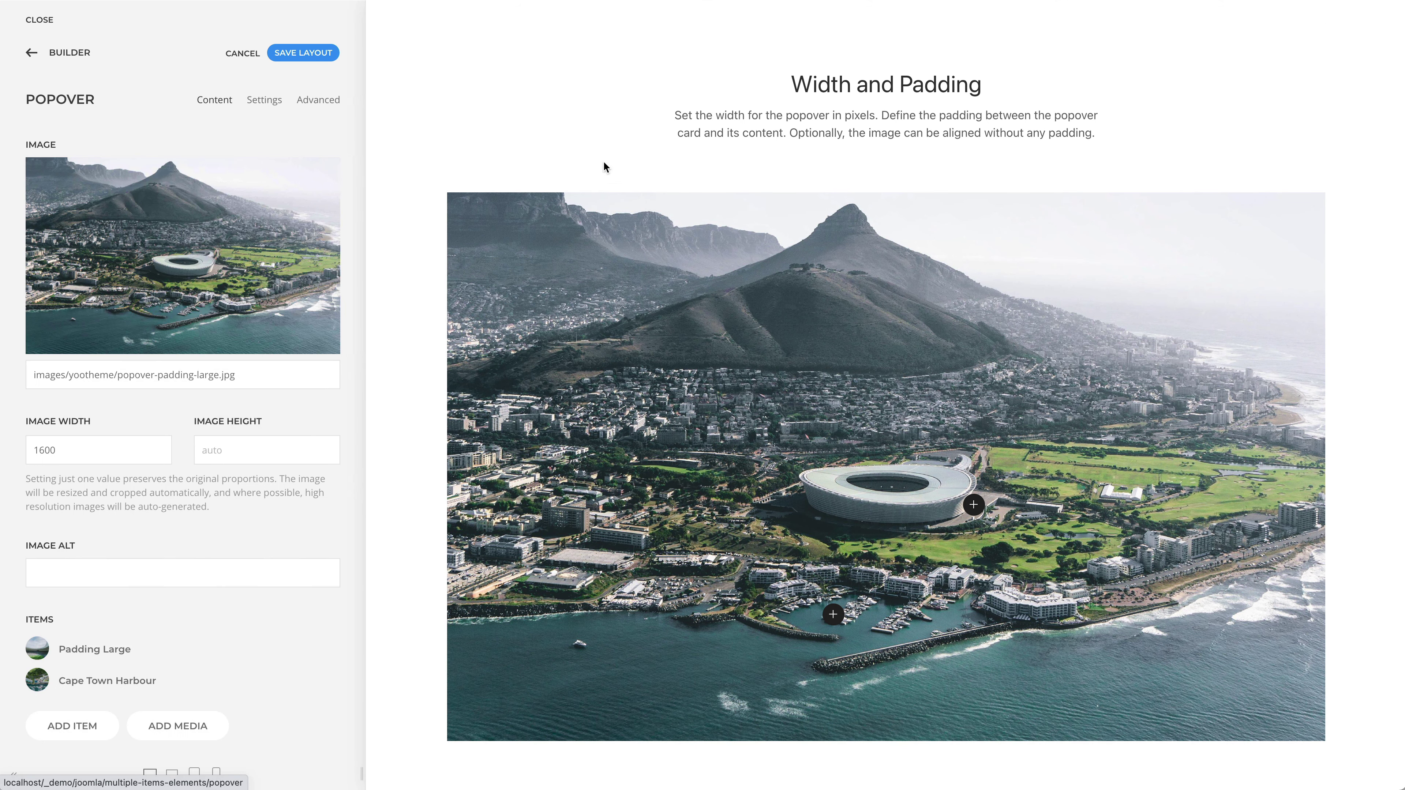
click(263, 106)
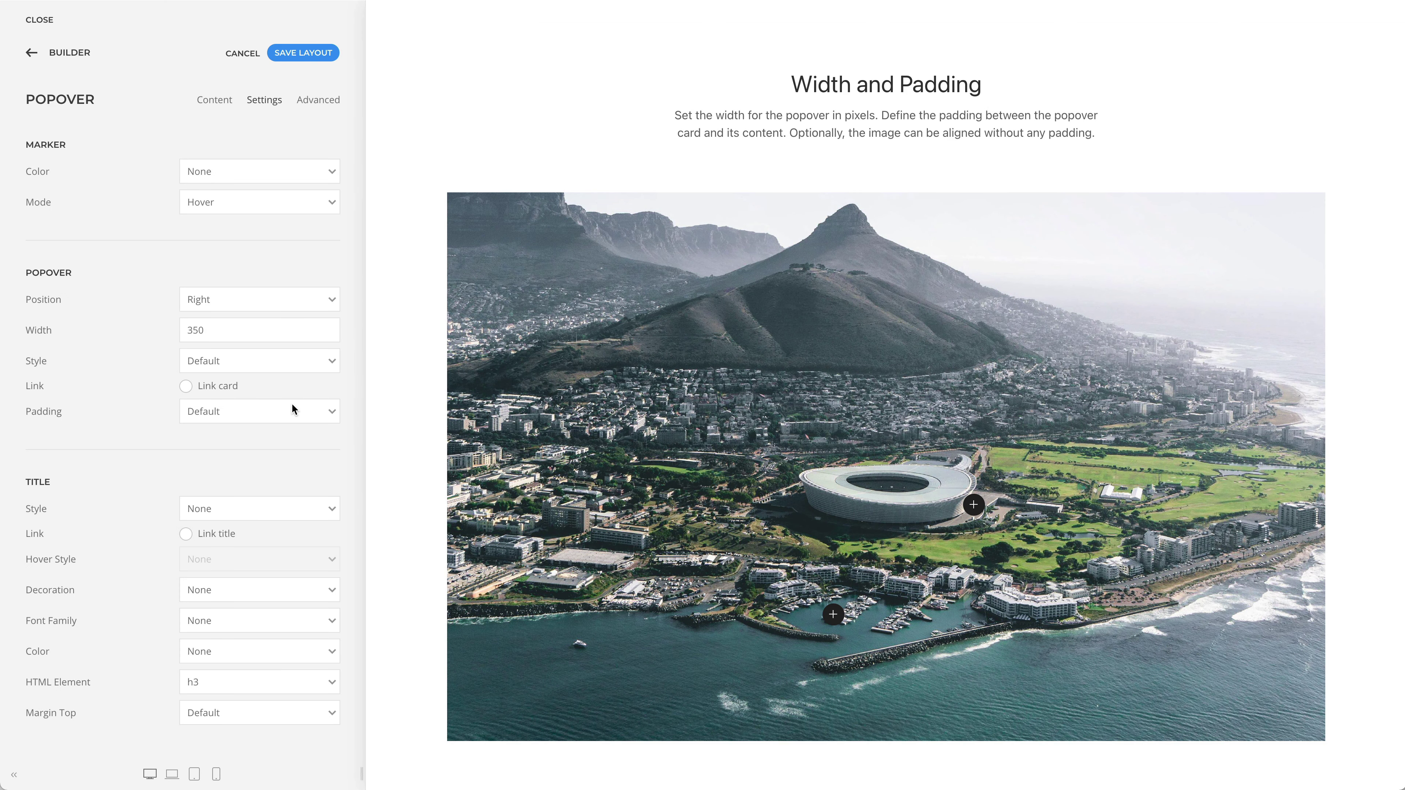
click(292, 407)
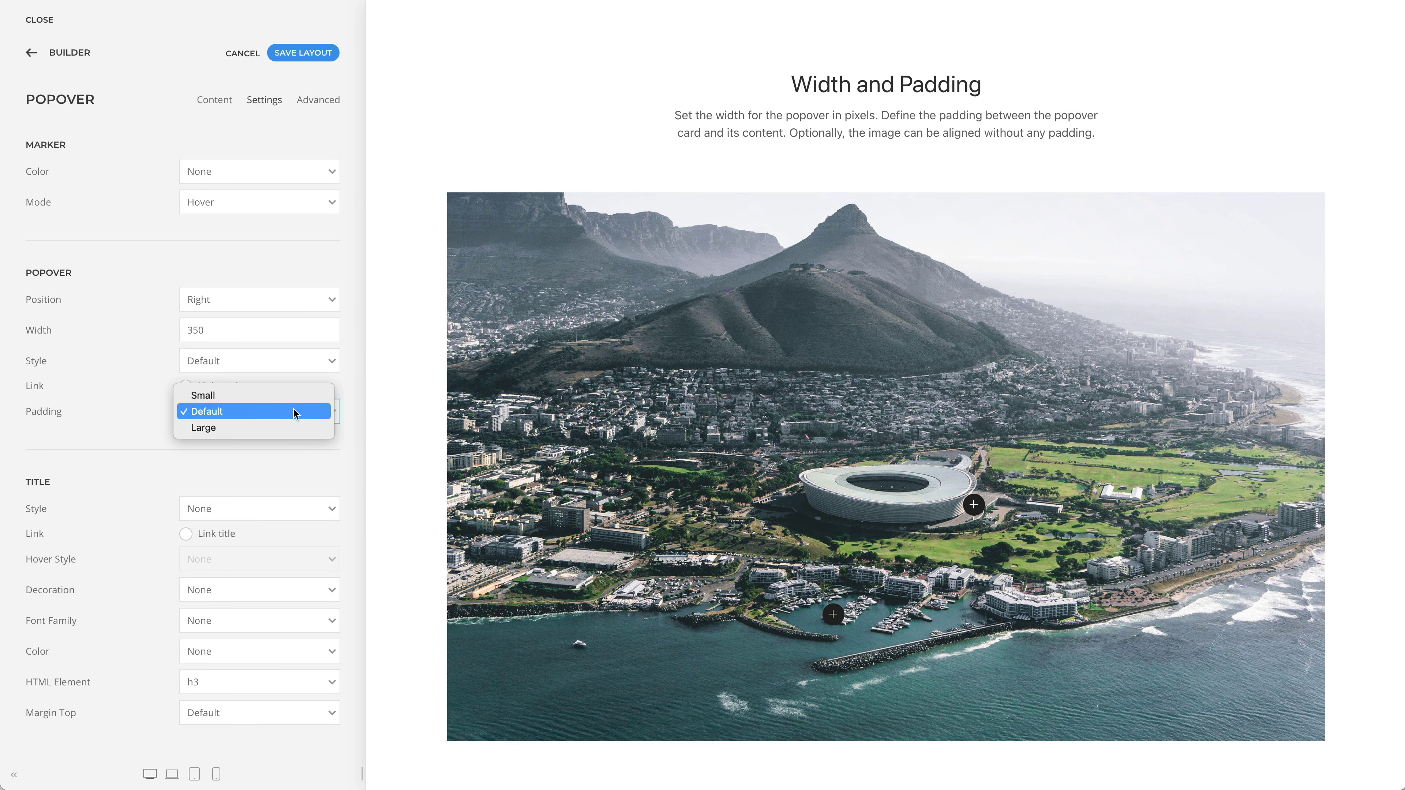
click(537, 408)
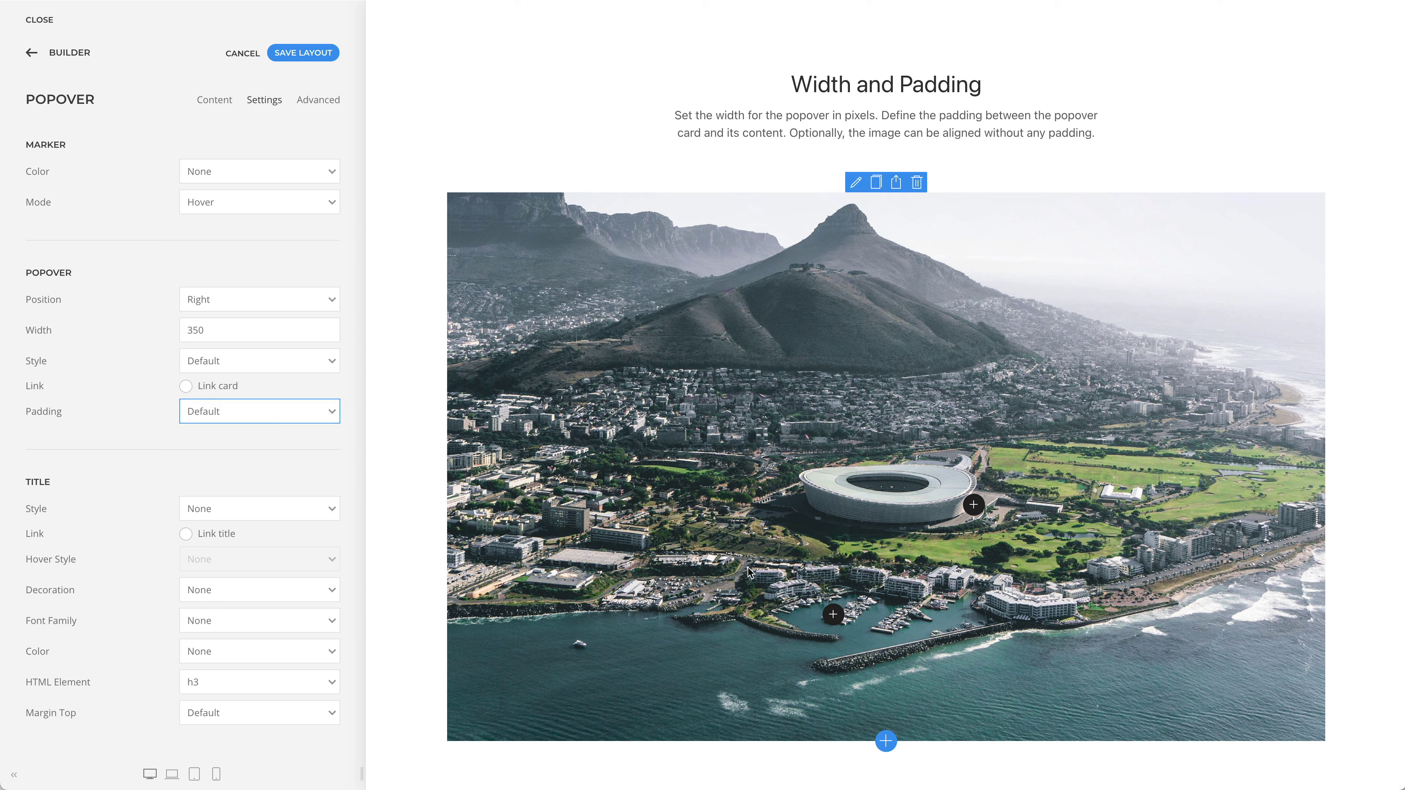
Review the Align image without padding option and preview the Padding Large popover
mouse_move(837, 616)
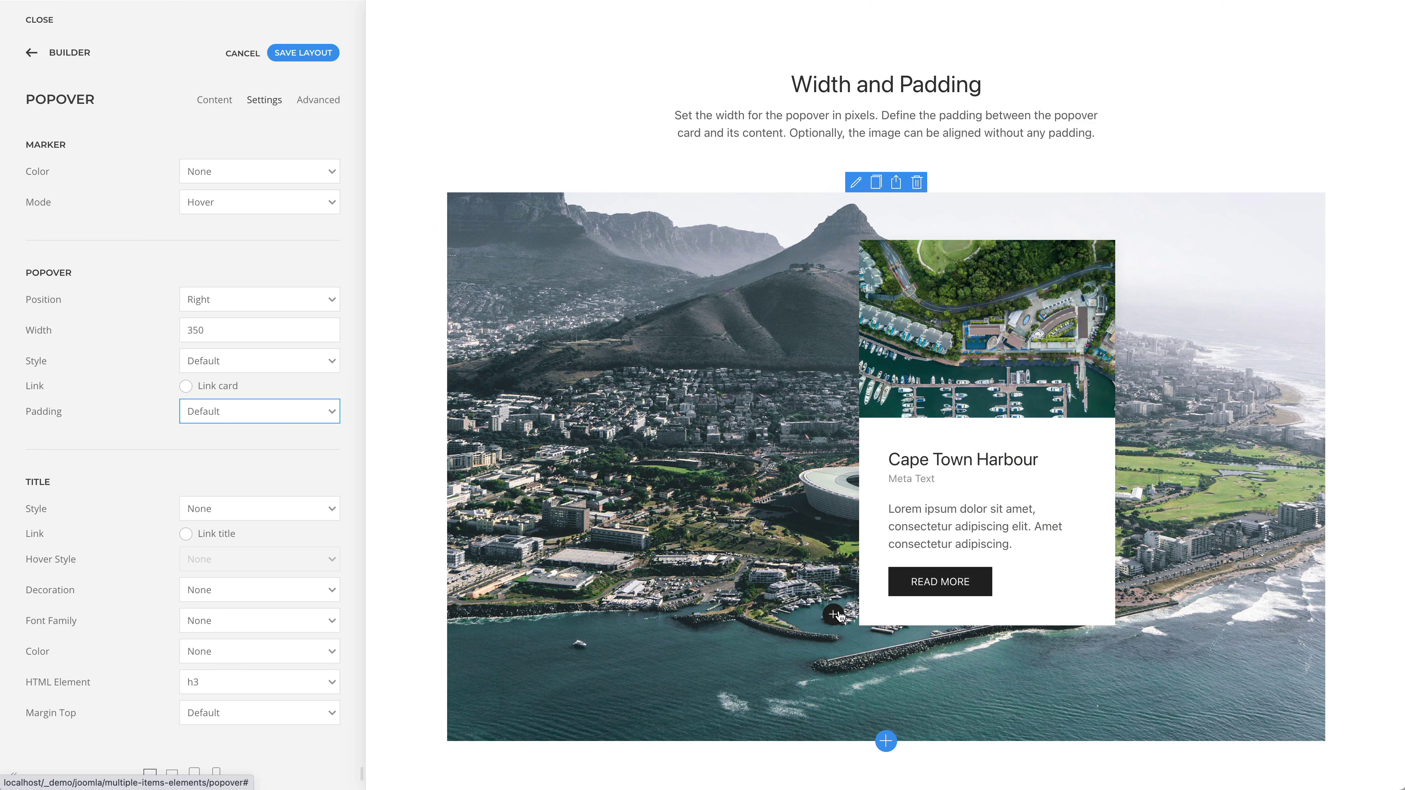
scroll(313, 589, down, 5)
scroll(313, 589, down, 8)
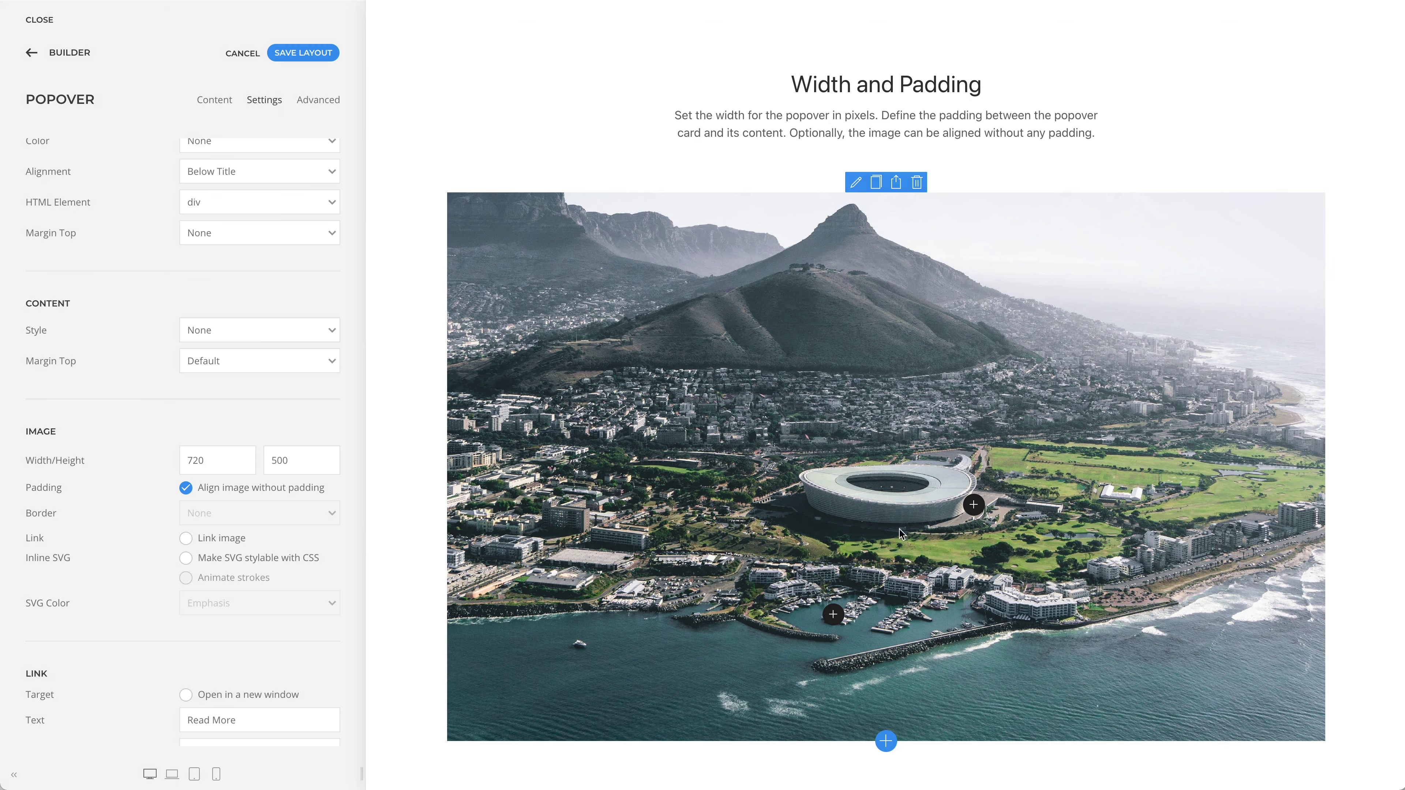
mouse_move(973, 511)
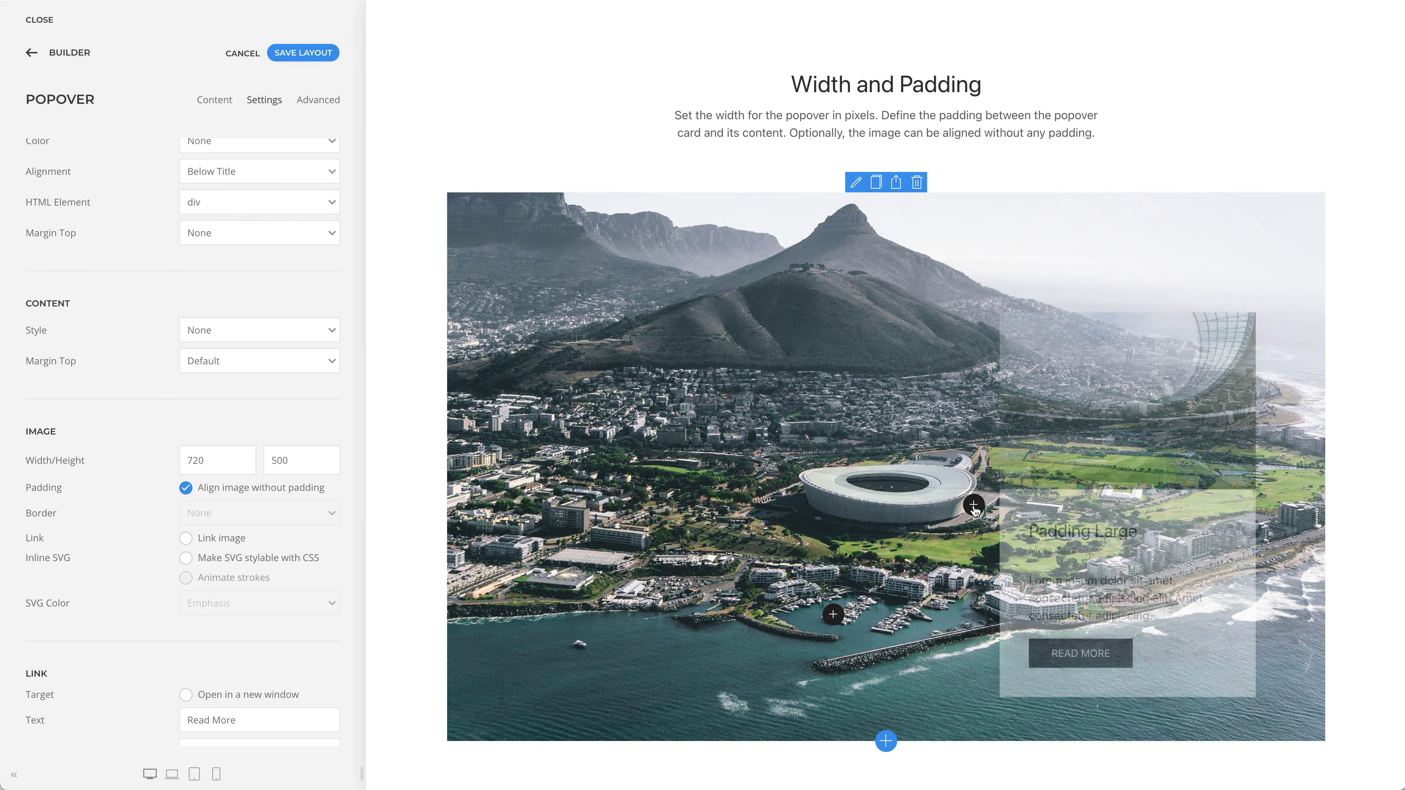
scroll(905, 506, down, 10)
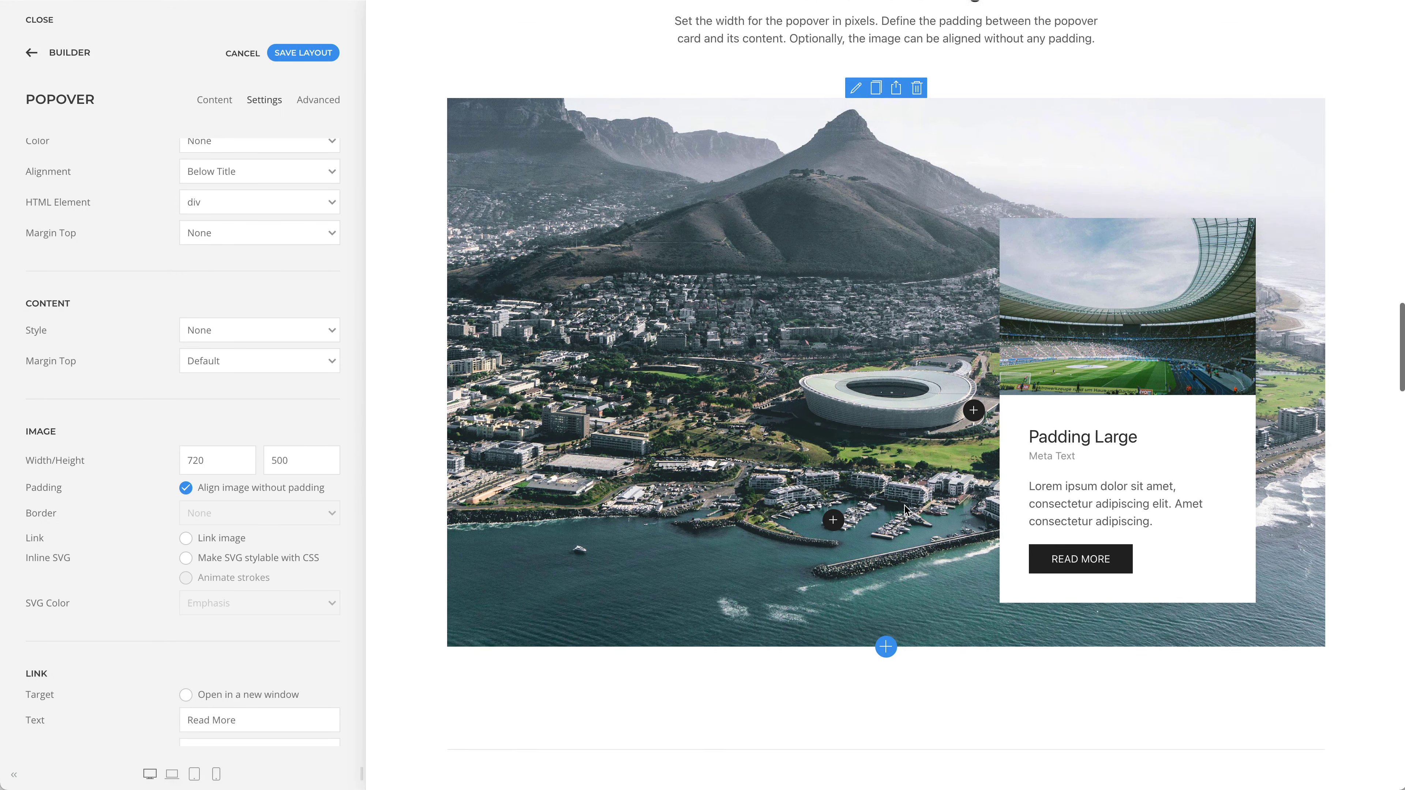
Keep the Primary necklace popover's card style as Primary and preview the Primary card
scroll(904, 505, down, 5)
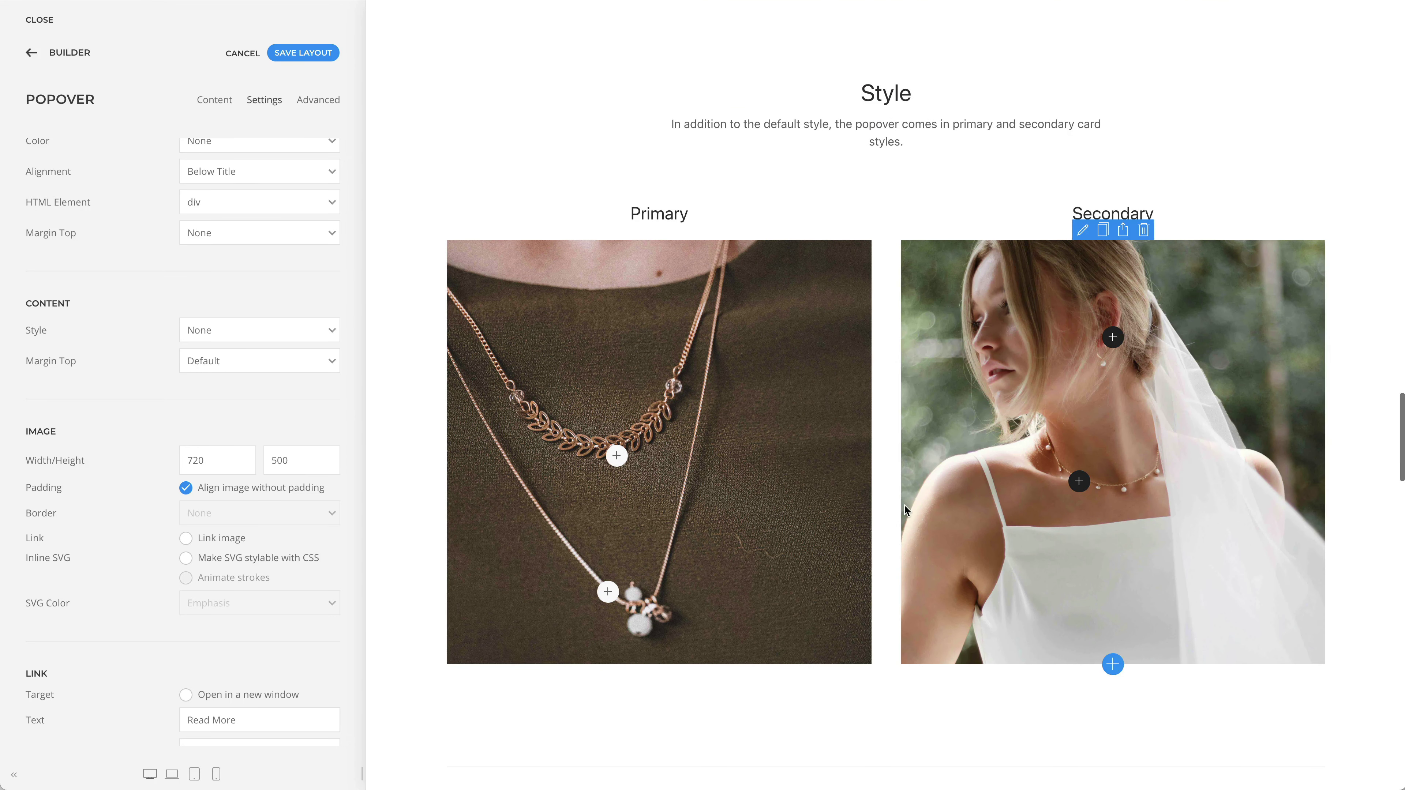
click(629, 230)
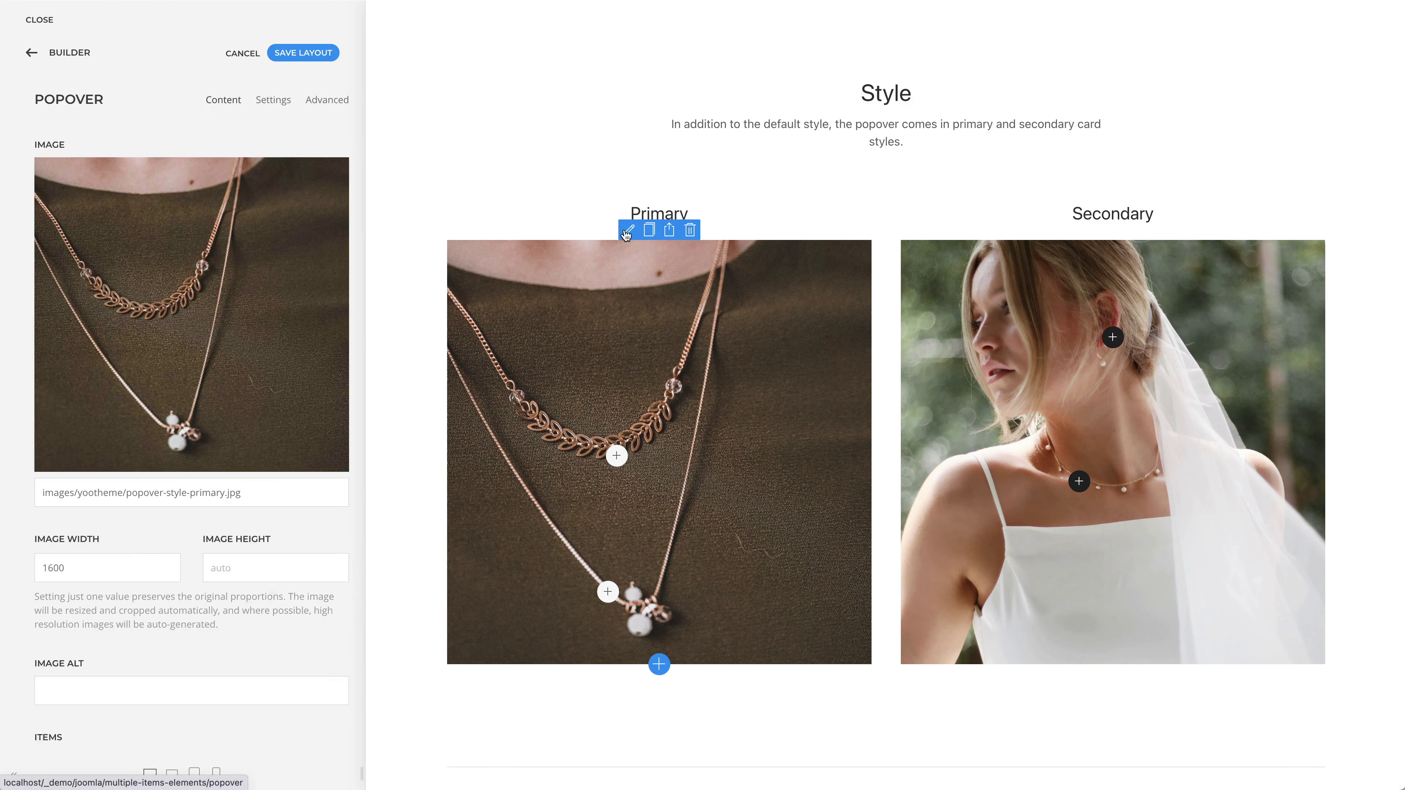
click(266, 101)
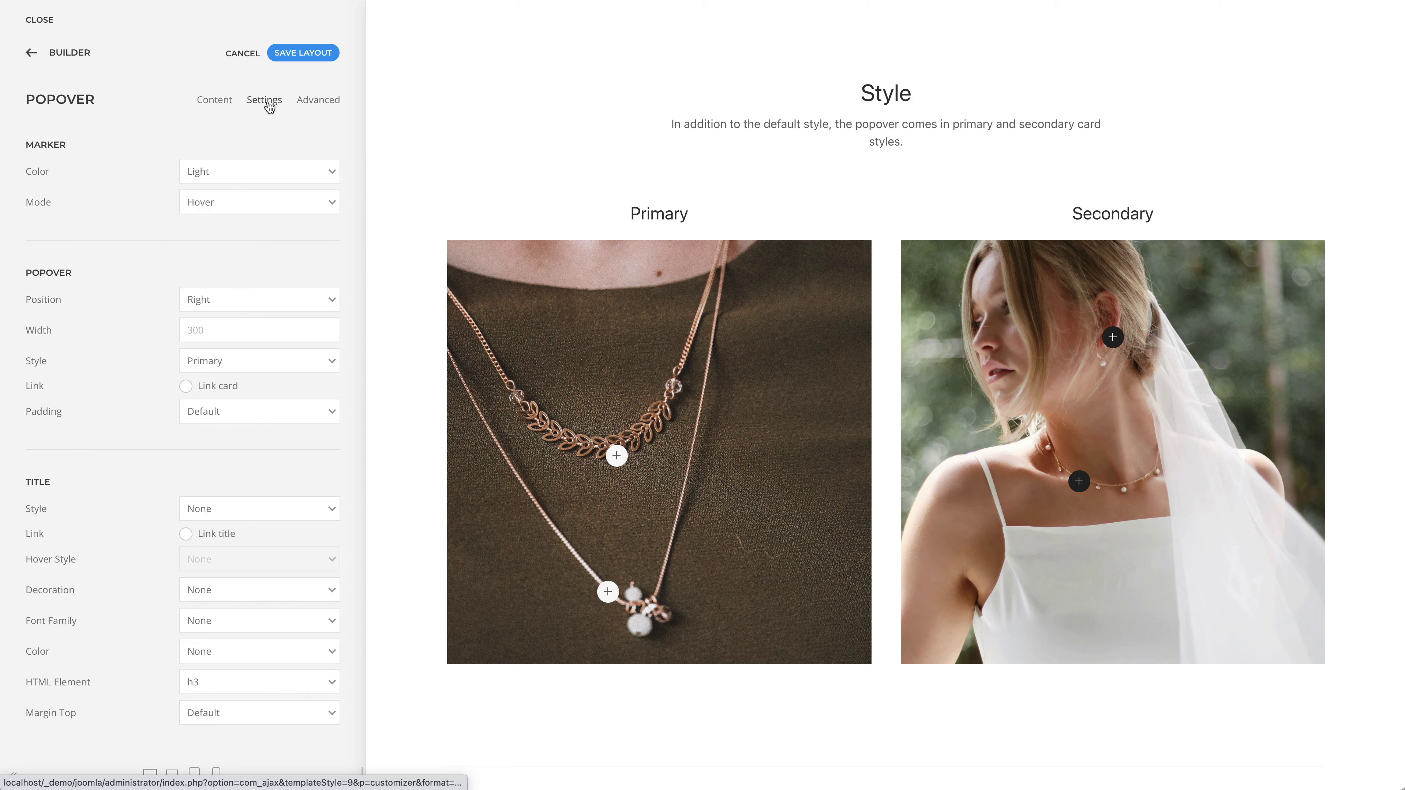
click(296, 369)
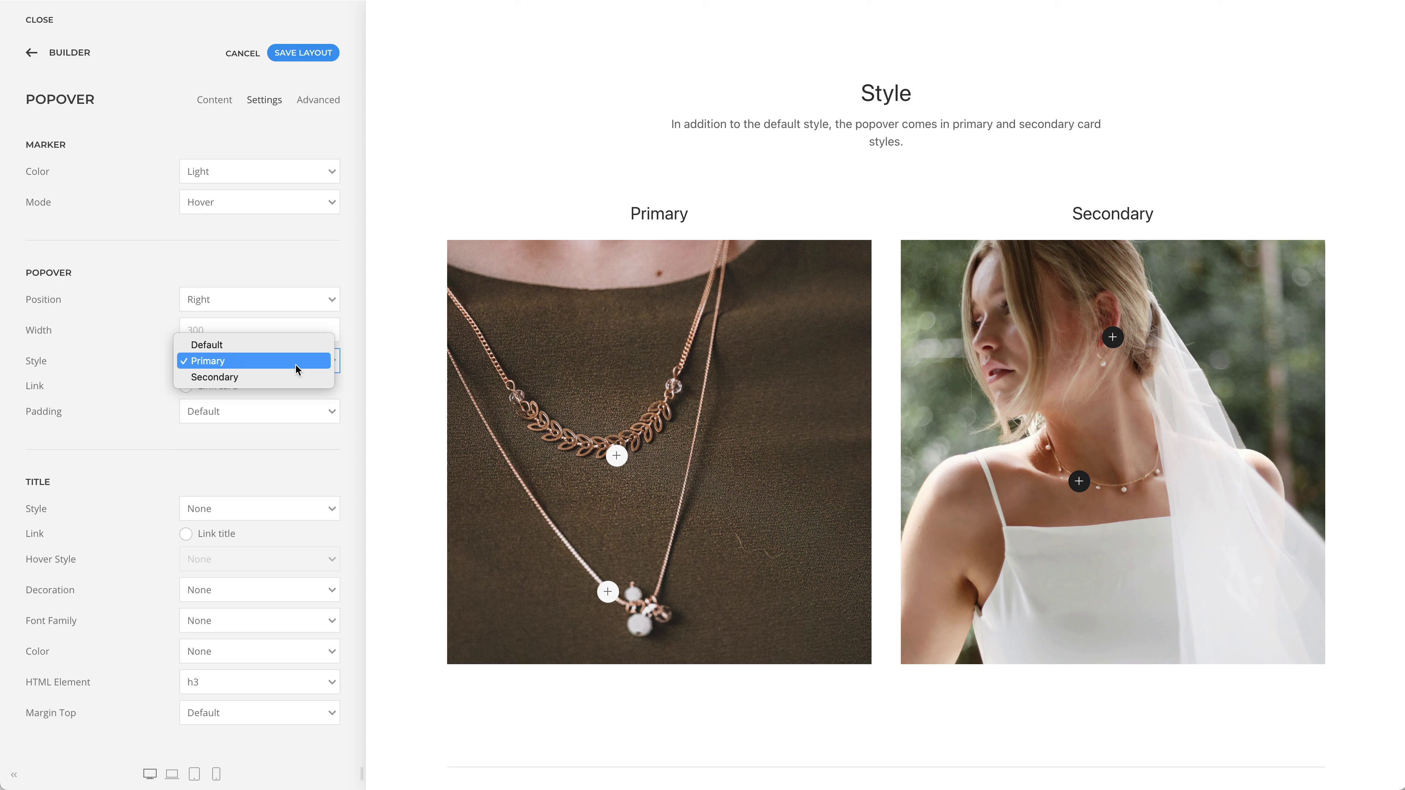
click(614, 467)
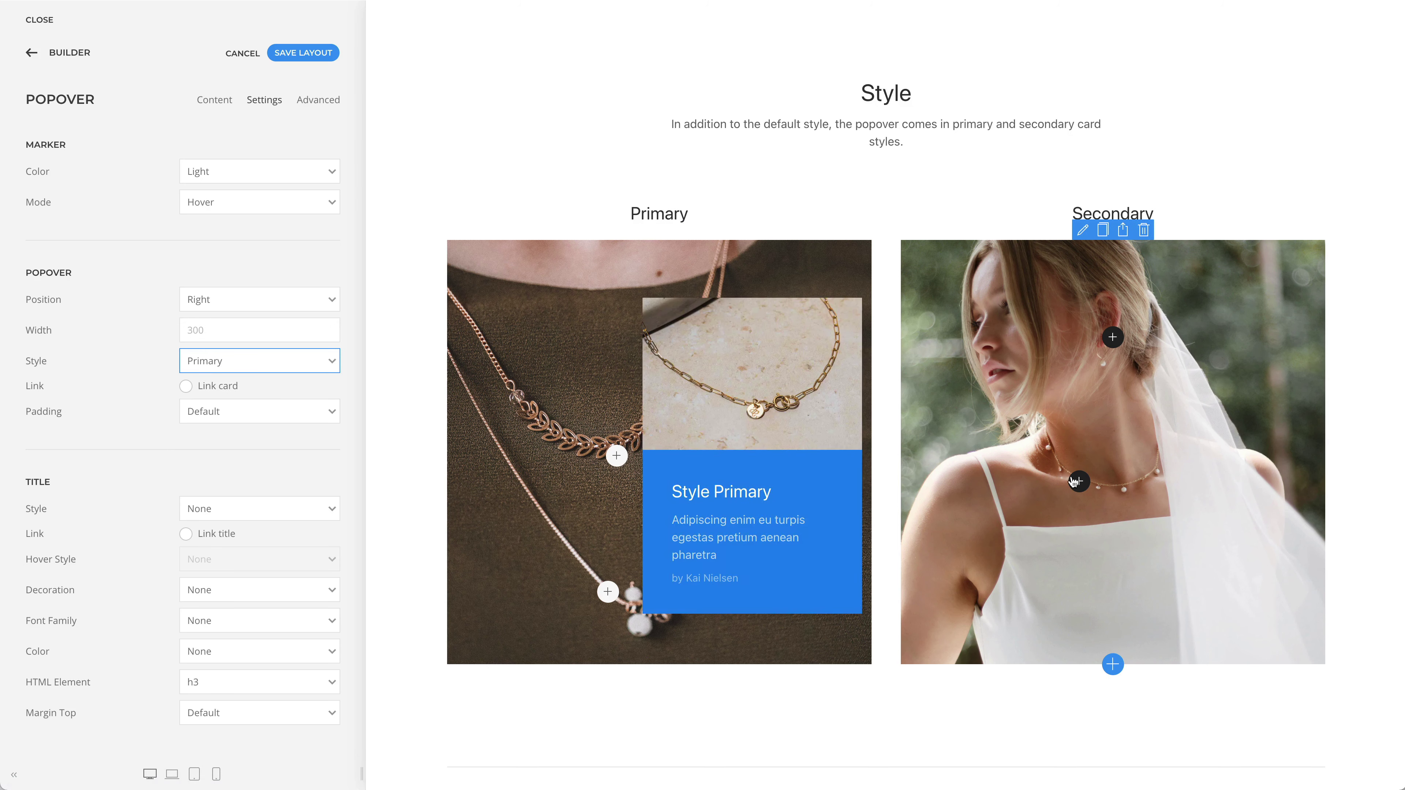
mouse_move(1078, 482)
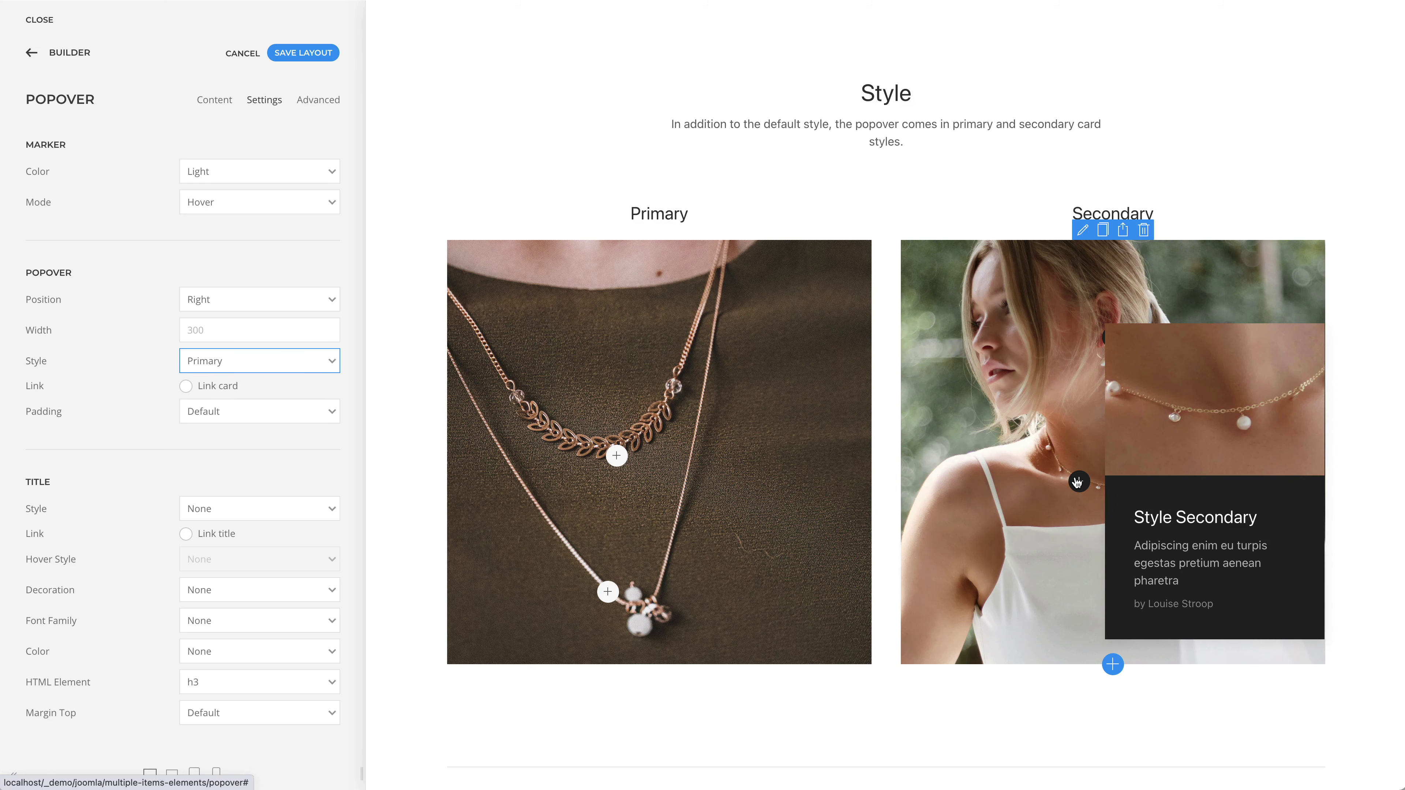
Open the Link Title and Image popover element's settings
scroll(923, 488, down, 10)
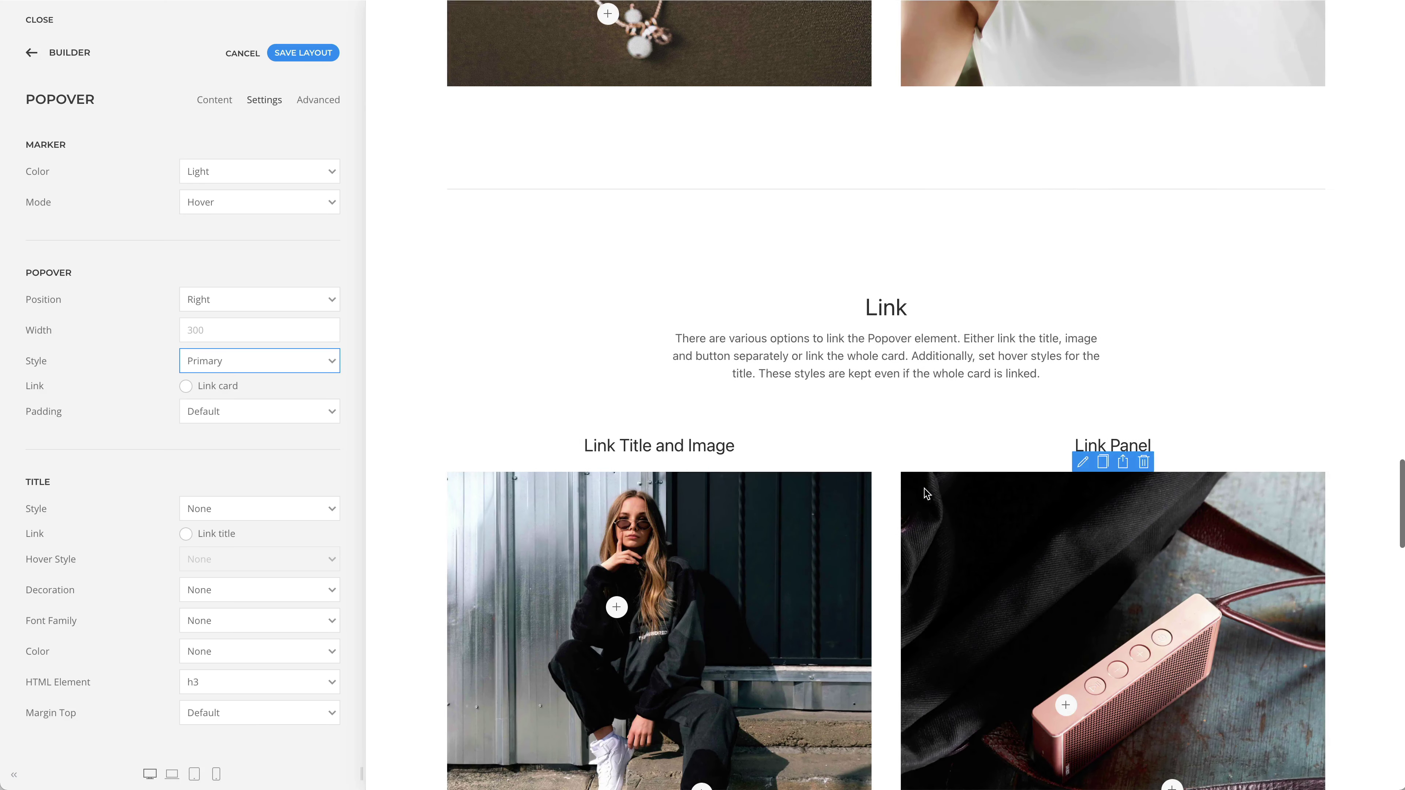
scroll(925, 489, down, 1)
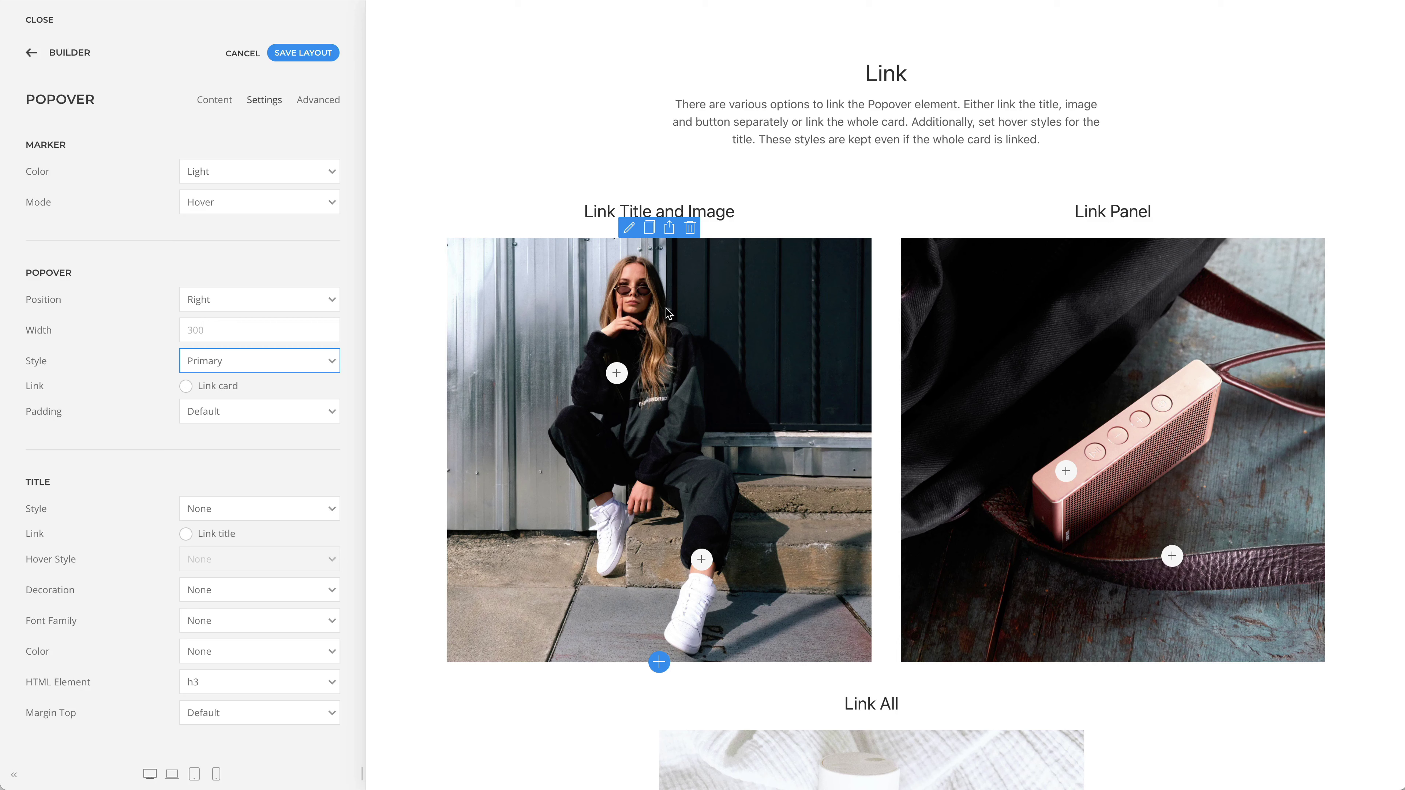
click(629, 228)
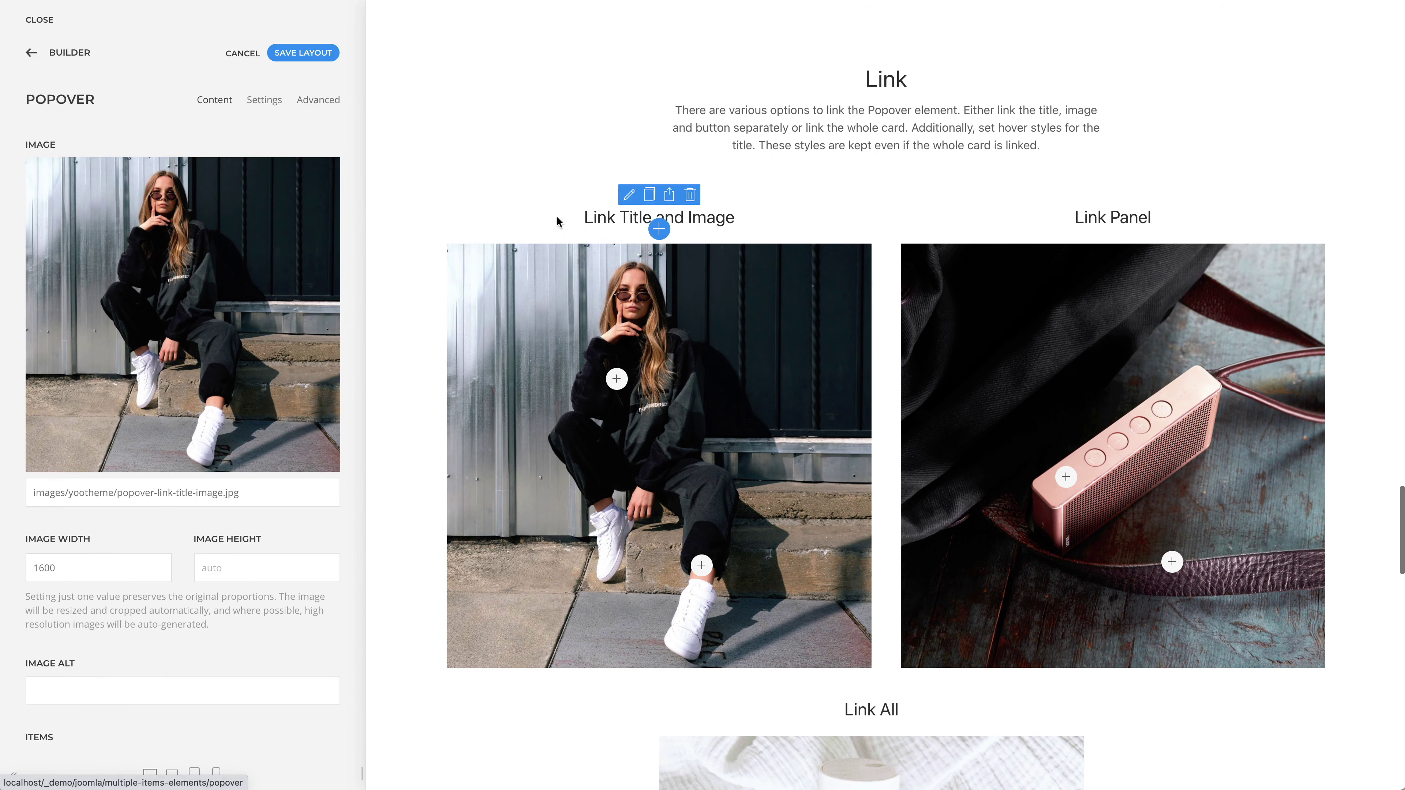
click(269, 104)
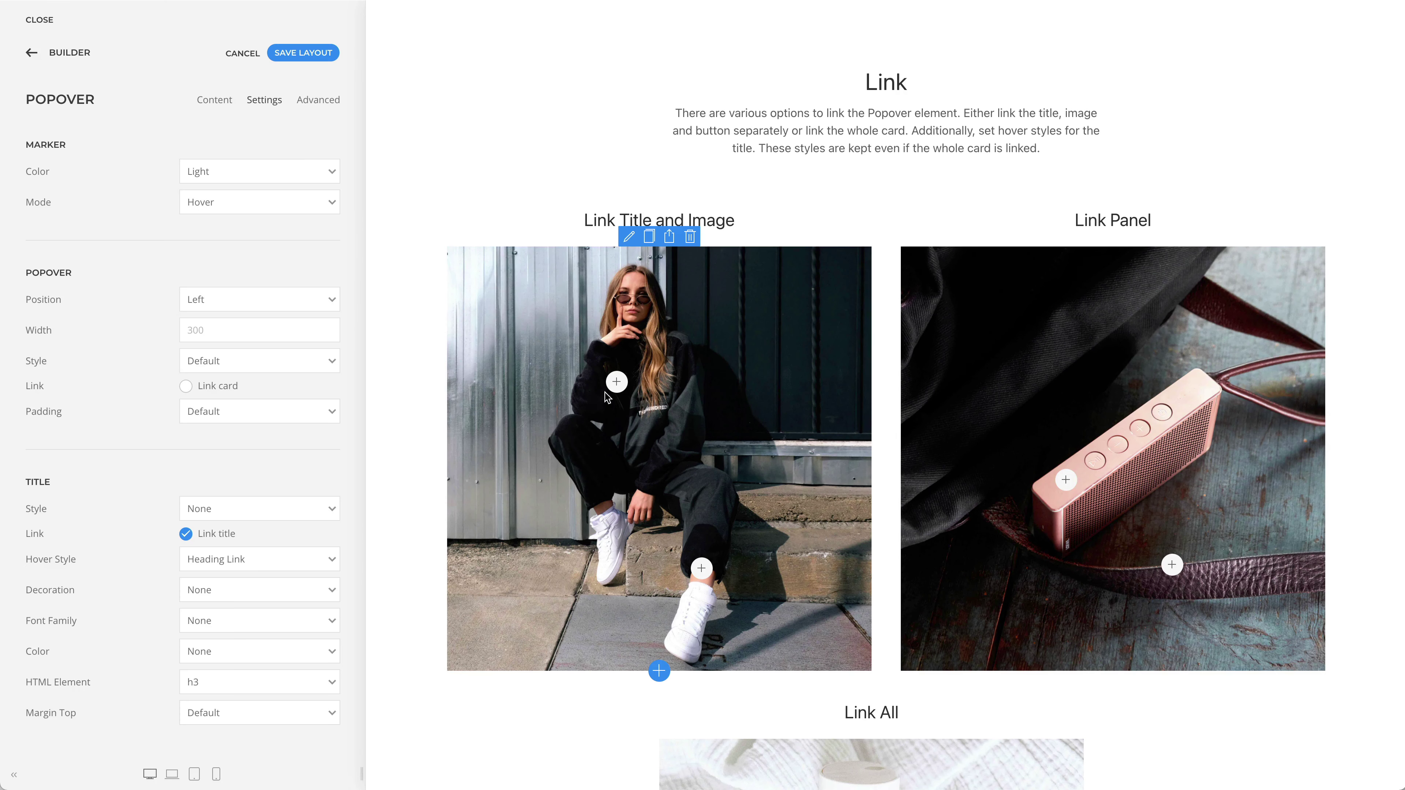
Review the Link title and Link image options while previewing the Link Panel popover
mouse_move(617, 381)
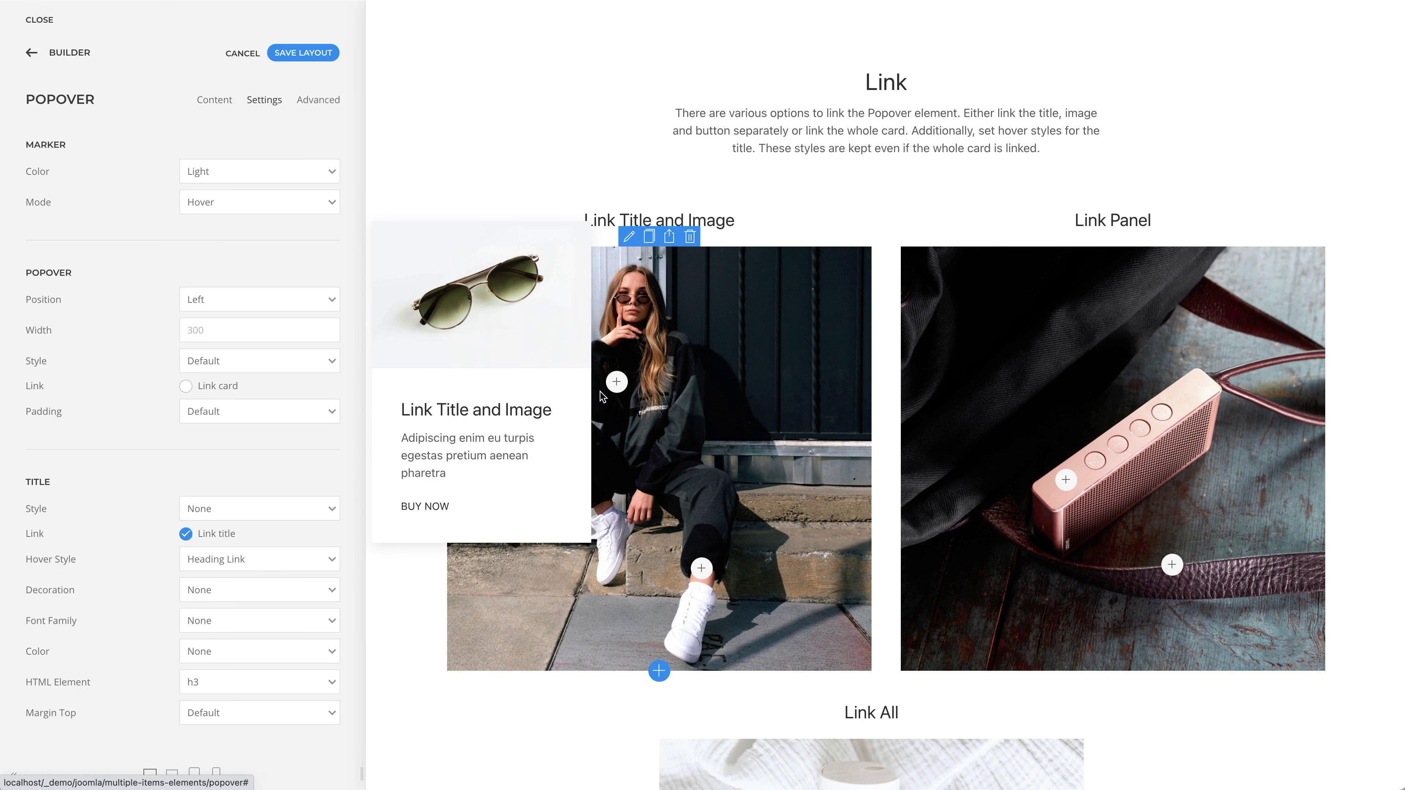
scroll(318, 446, down, 6)
scroll(317, 442, down, 9)
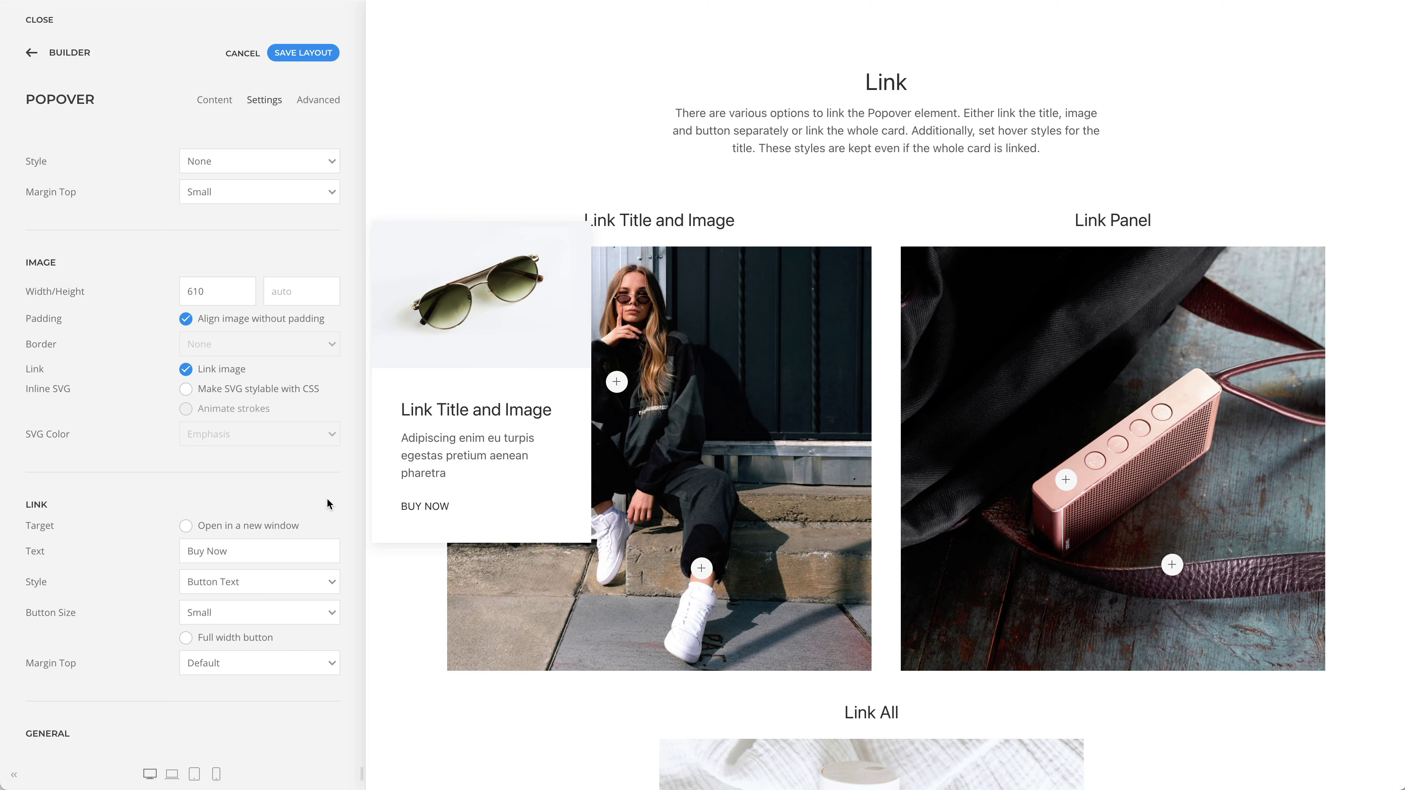
scroll(328, 501, up, 15)
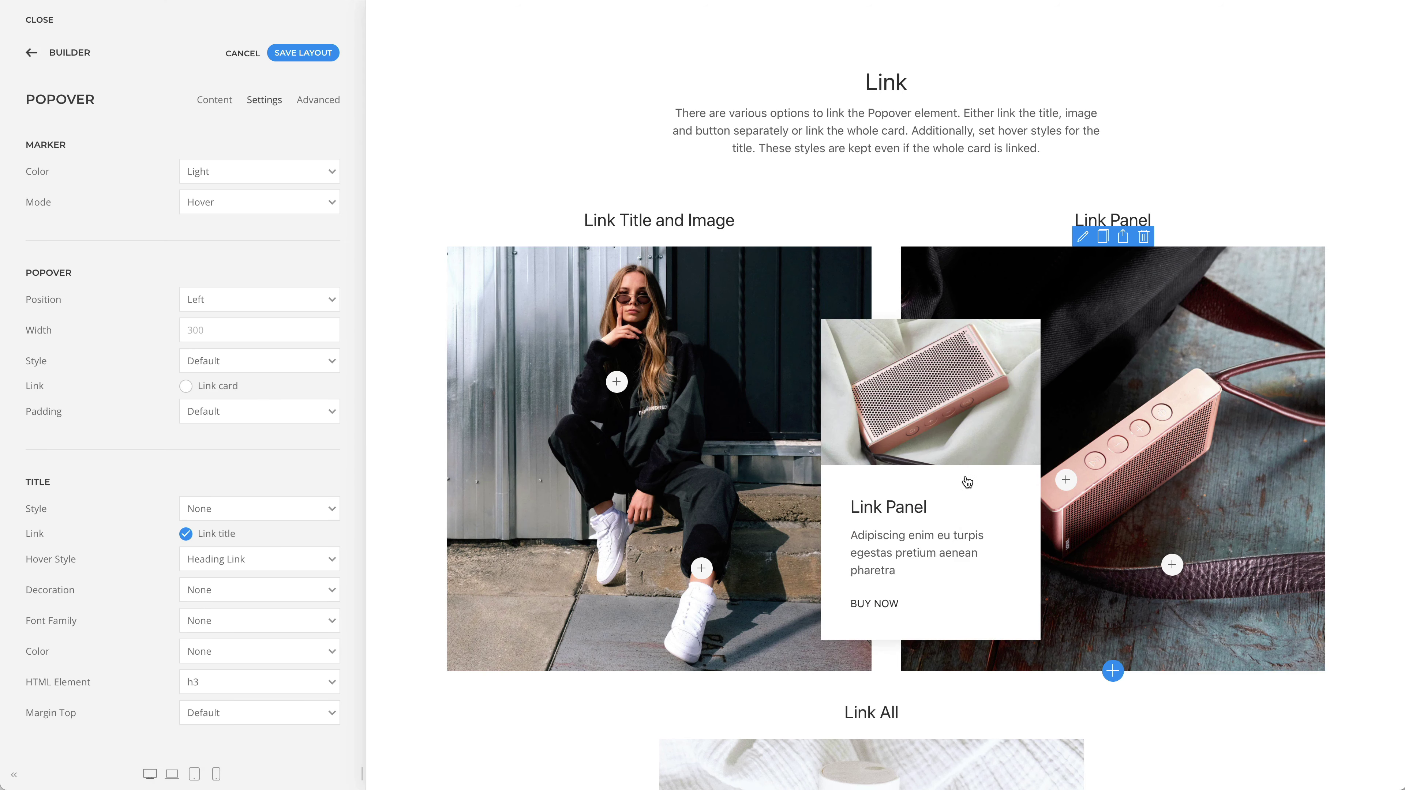
scroll(961, 482, up, 1)
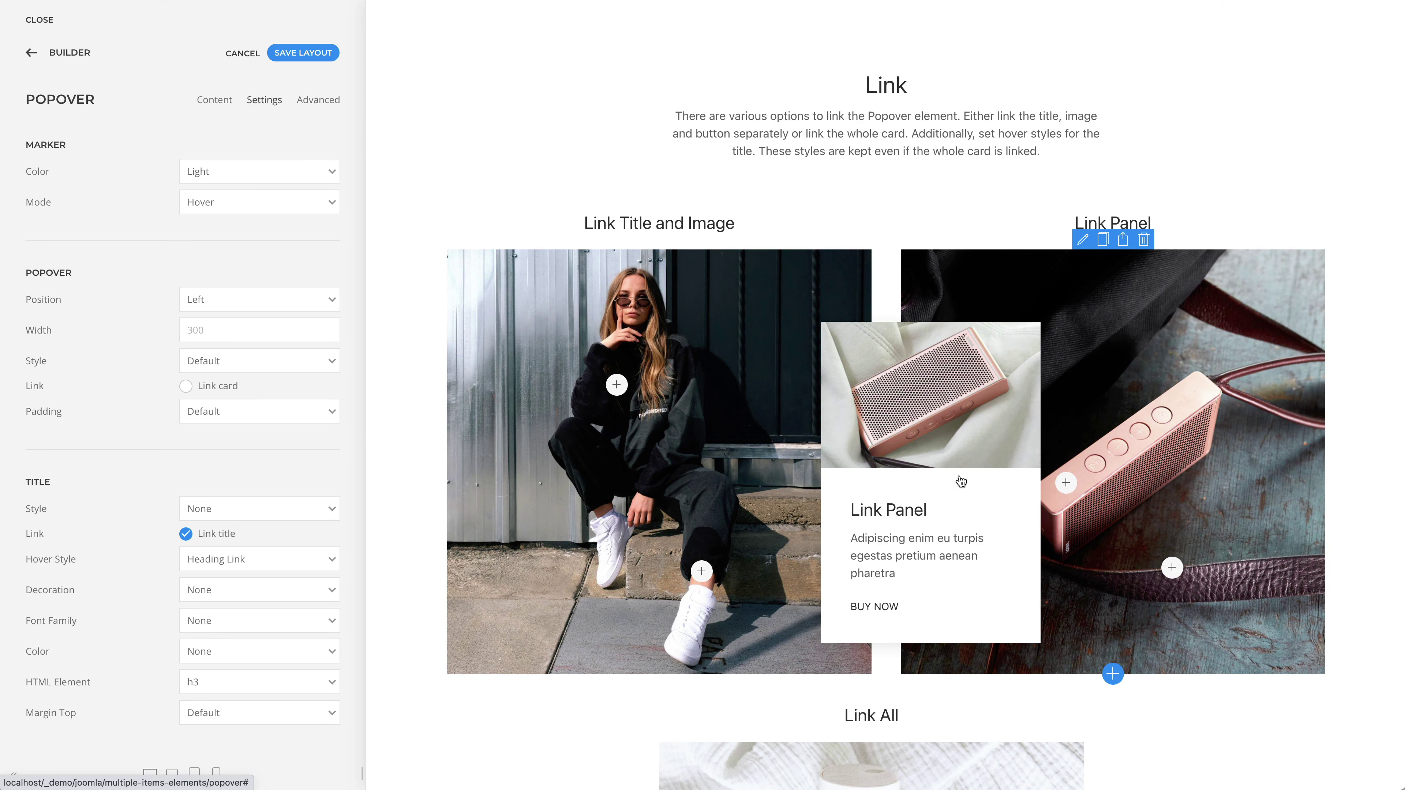
scroll(961, 482, down, 8)
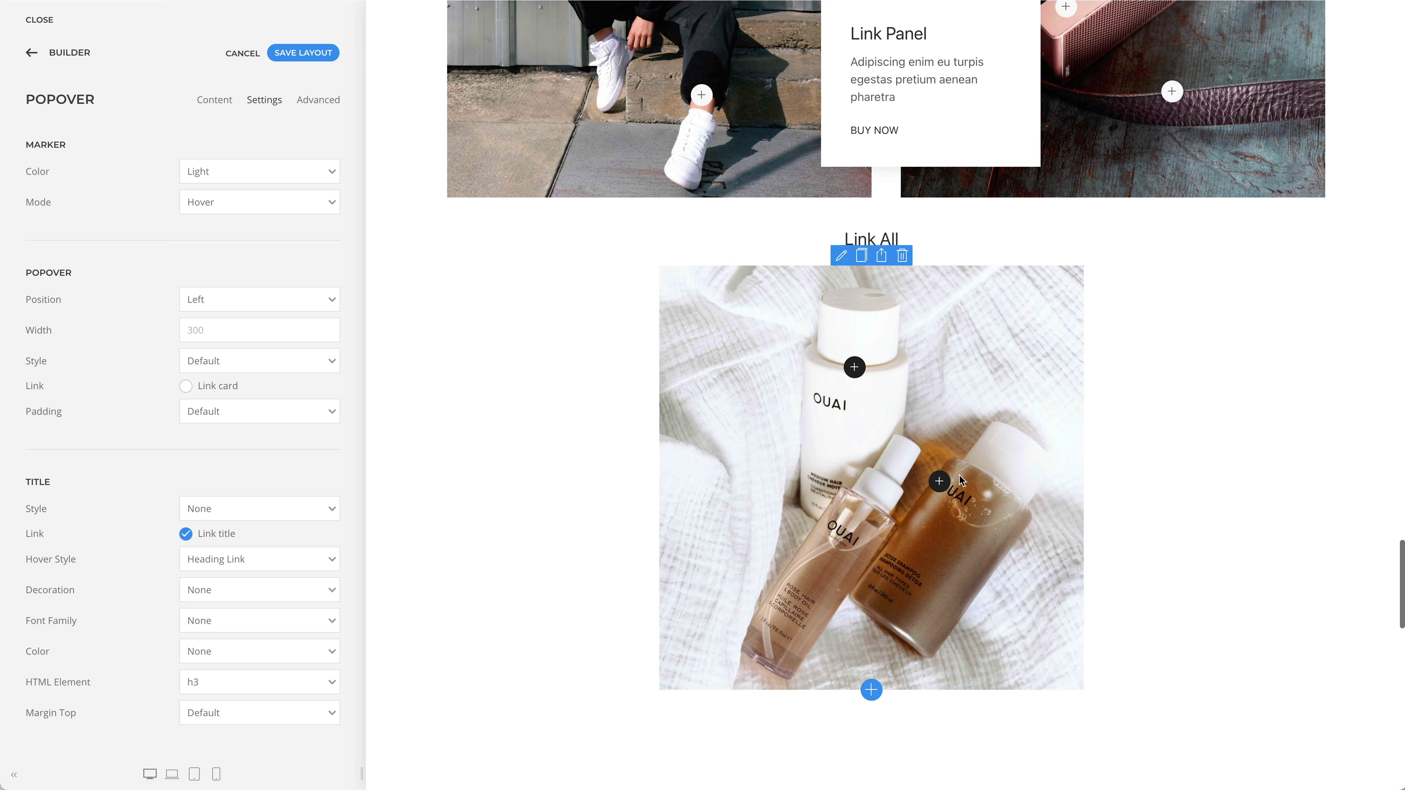
Keep title hover style Heading Link, preview the OUAI Hair Mask popover, reach More Settings
mouse_move(939, 479)
click(323, 559)
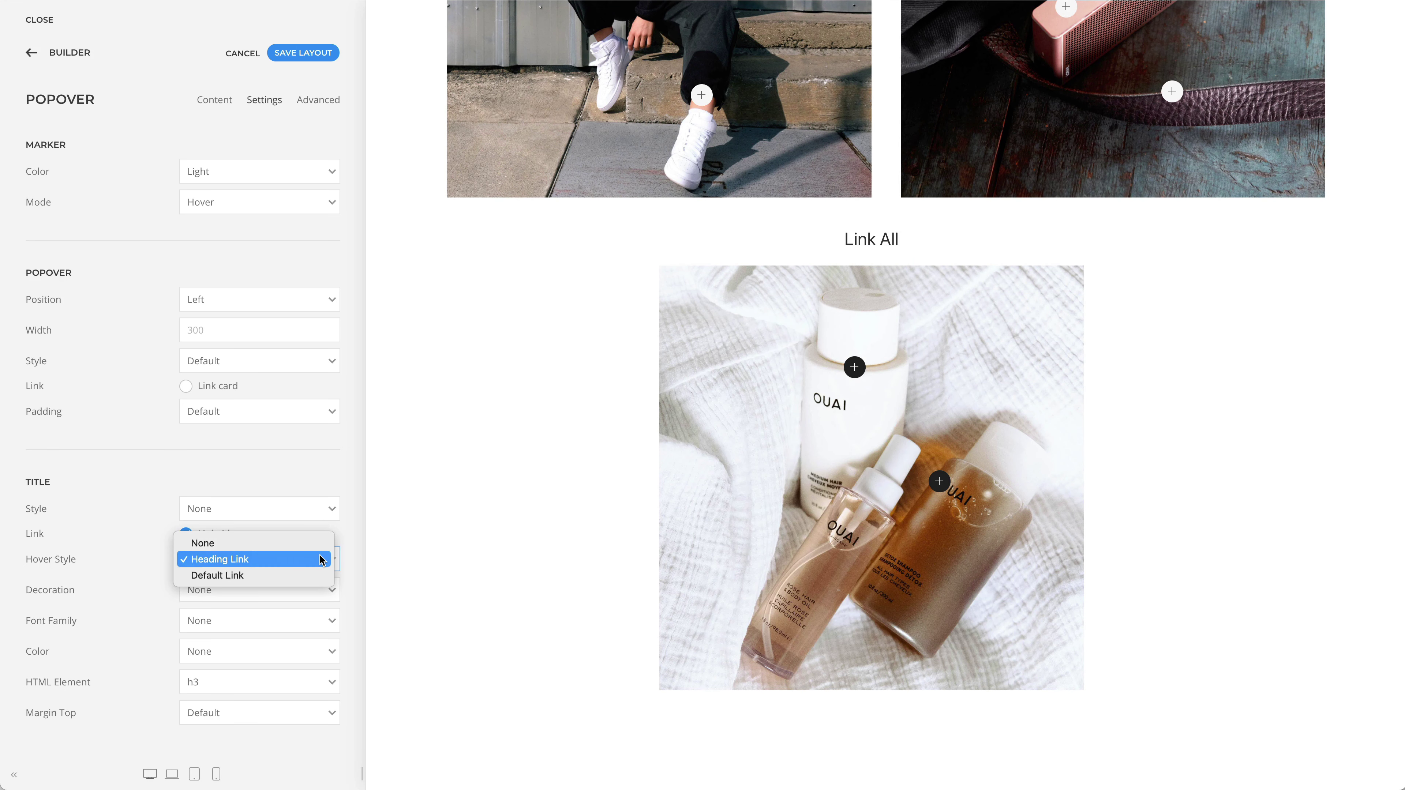
click(410, 554)
mouse_move(855, 368)
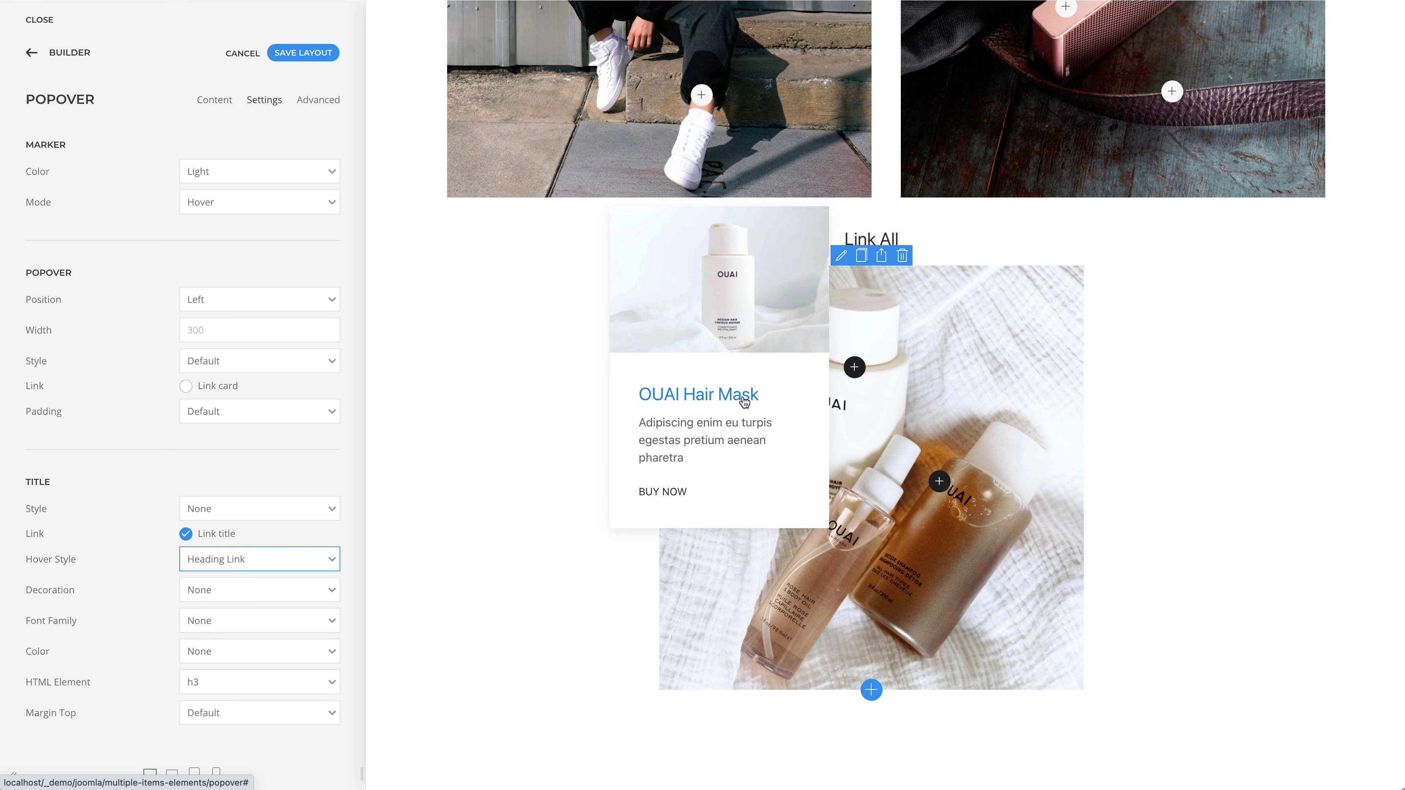
scroll(743, 468, down, 15)
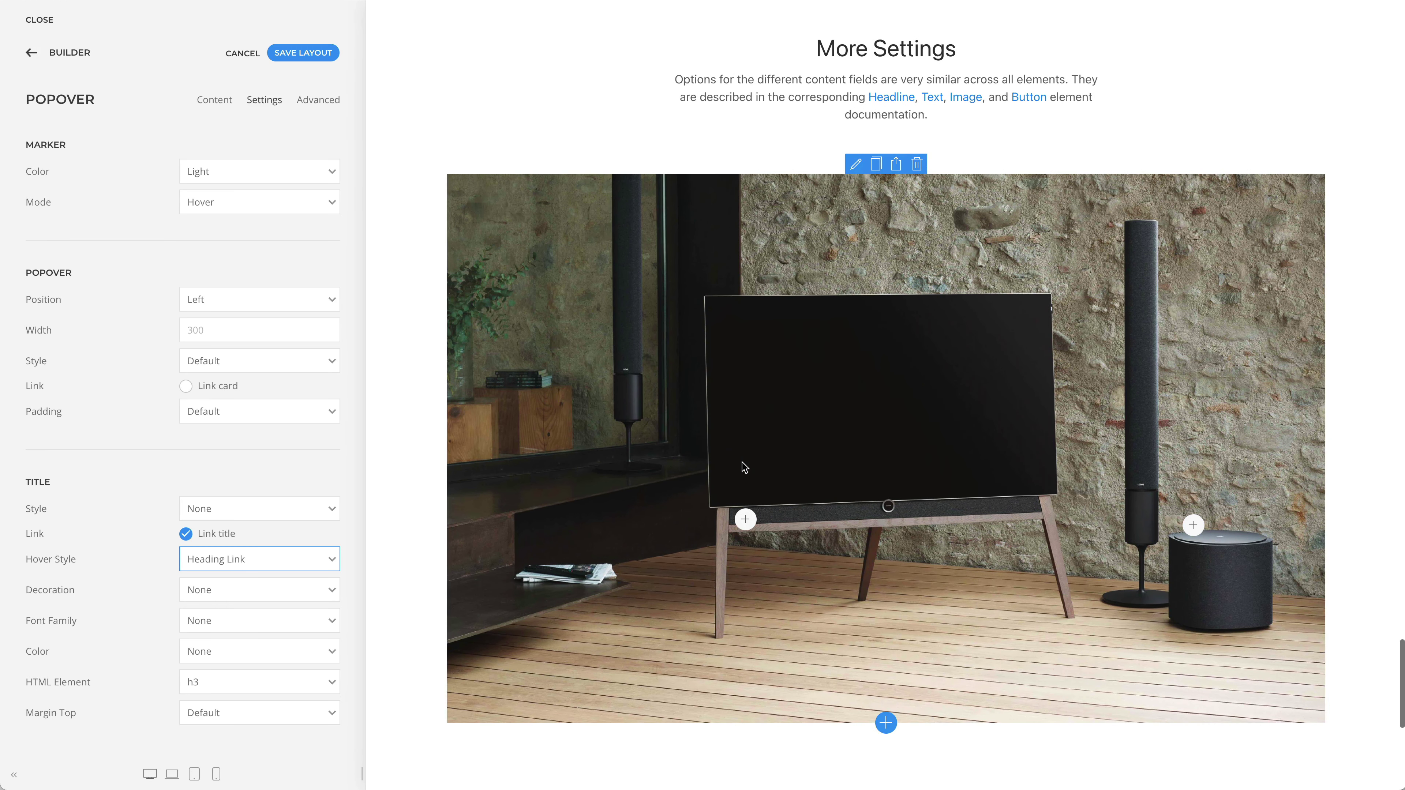
mouse_move(745, 527)
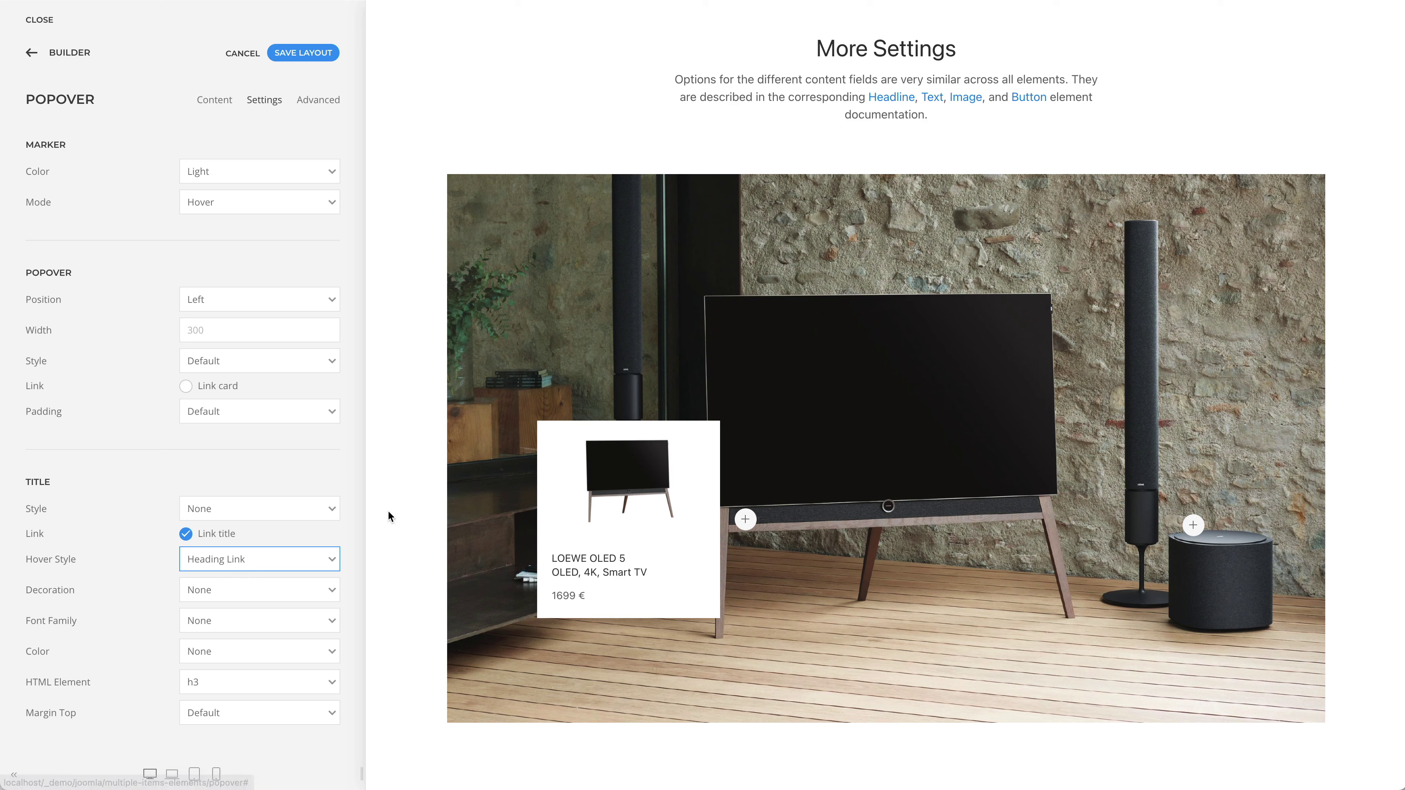
scroll(357, 514, down, 6)
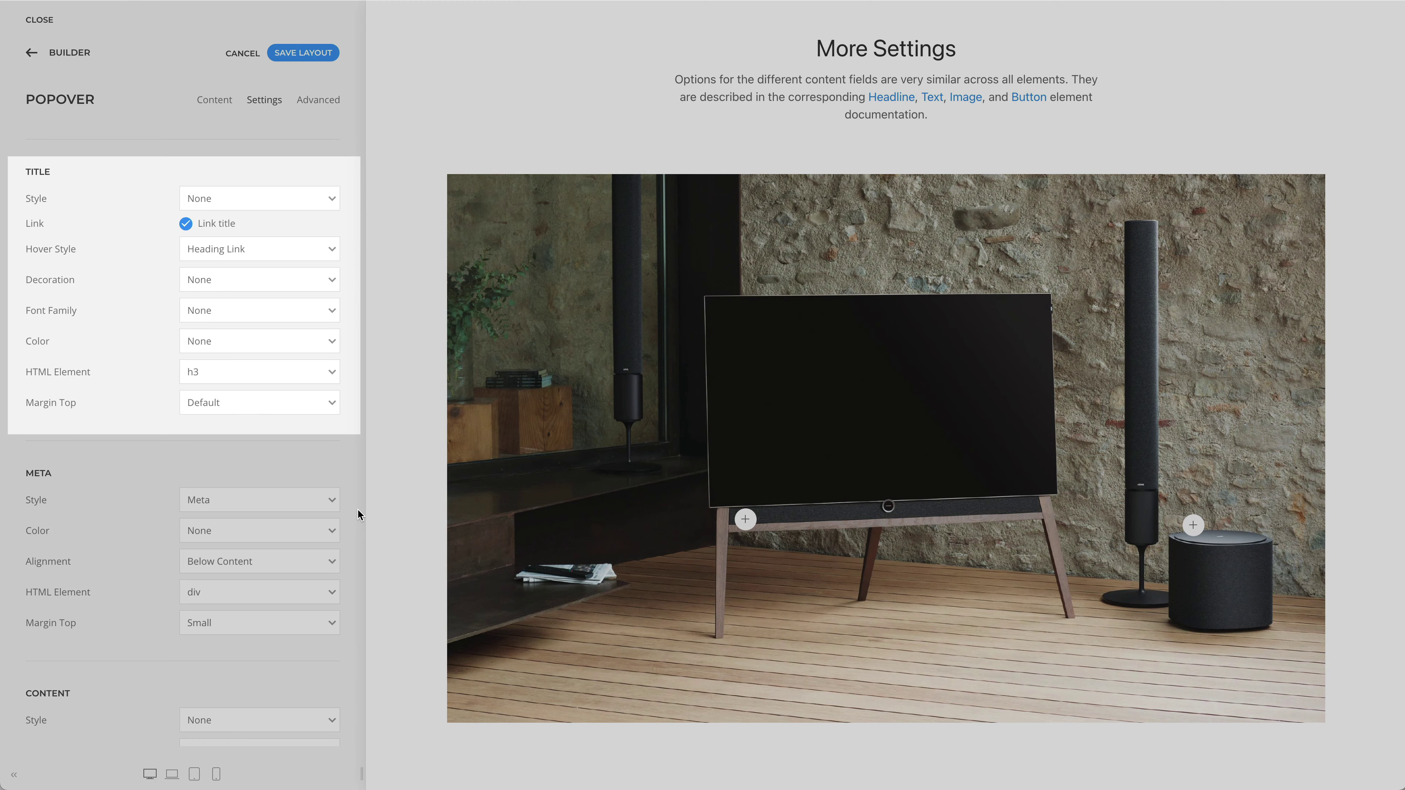
scroll(358, 511, down, 6)
scroll(358, 511, down, 4)
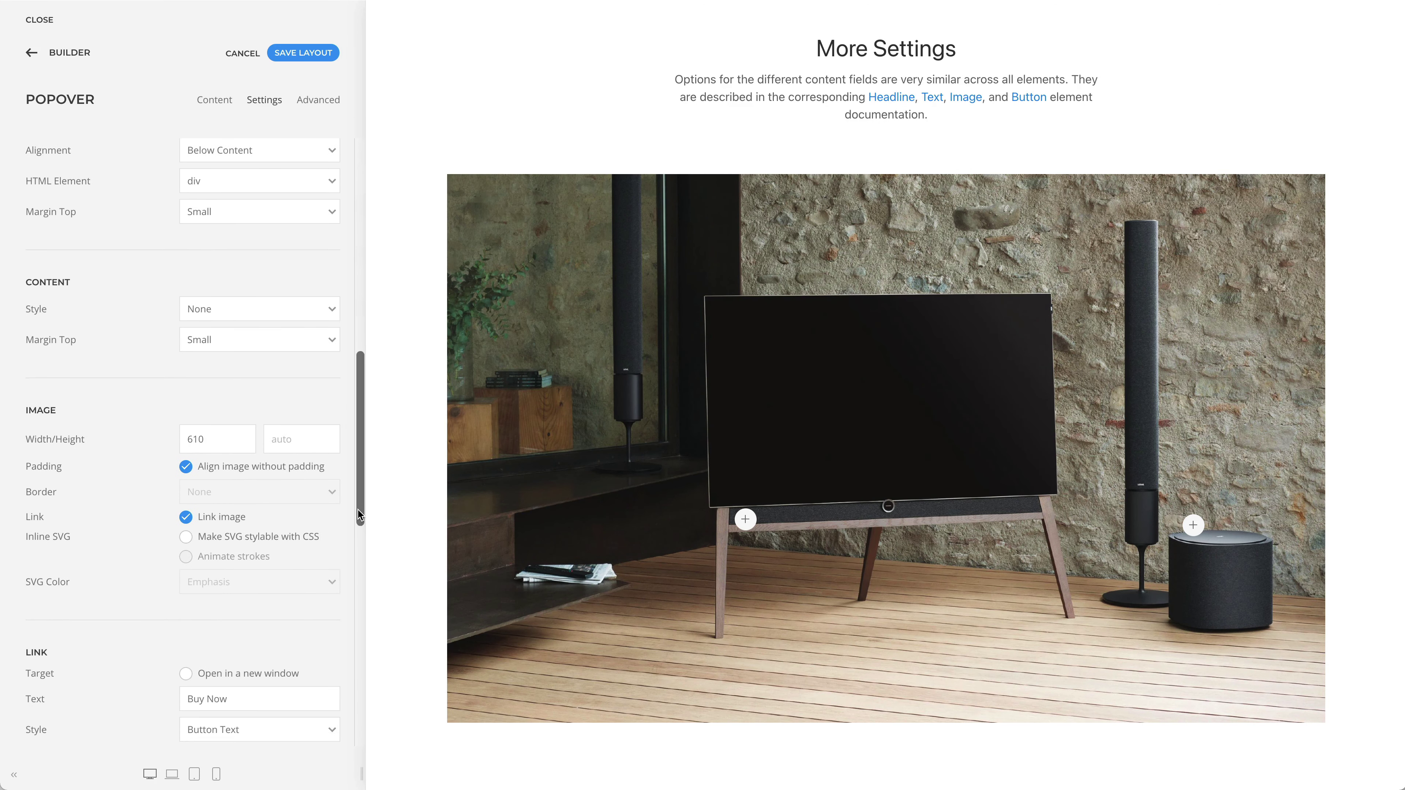